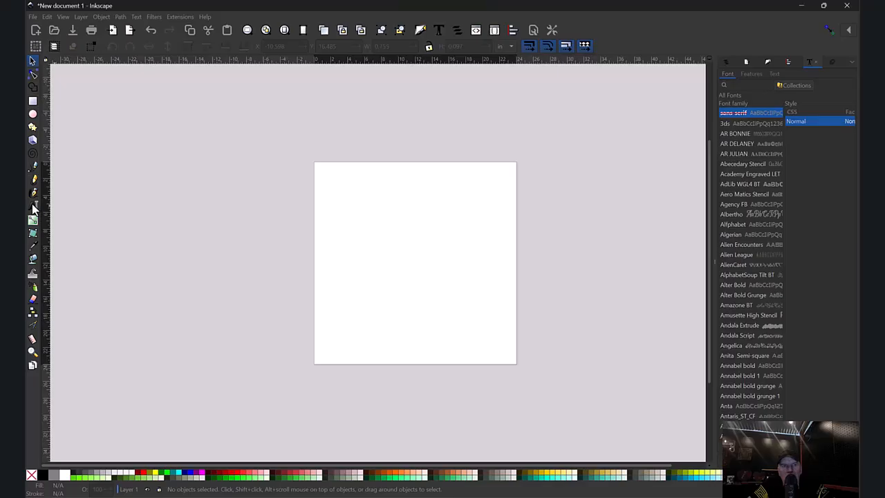
- Create a text object reading TIN MAN METAL WORK and scale it up to about 48 in wide across the page
click(32, 206)
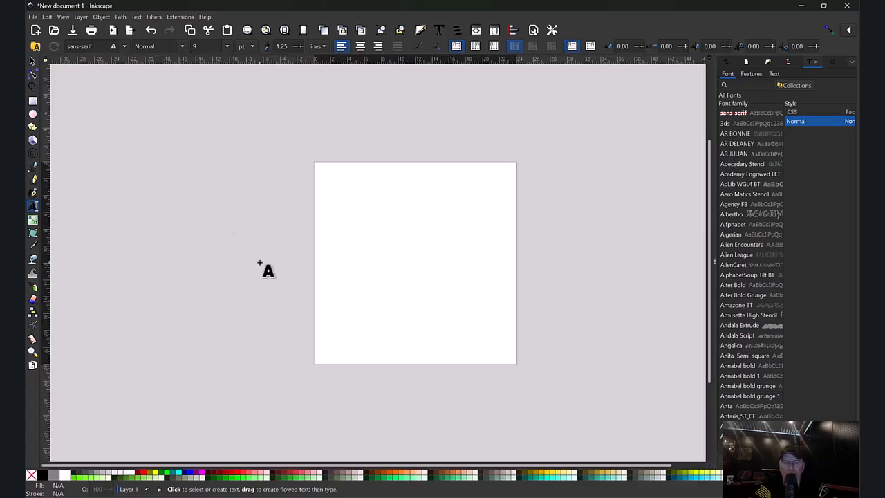
text(Text goes here)
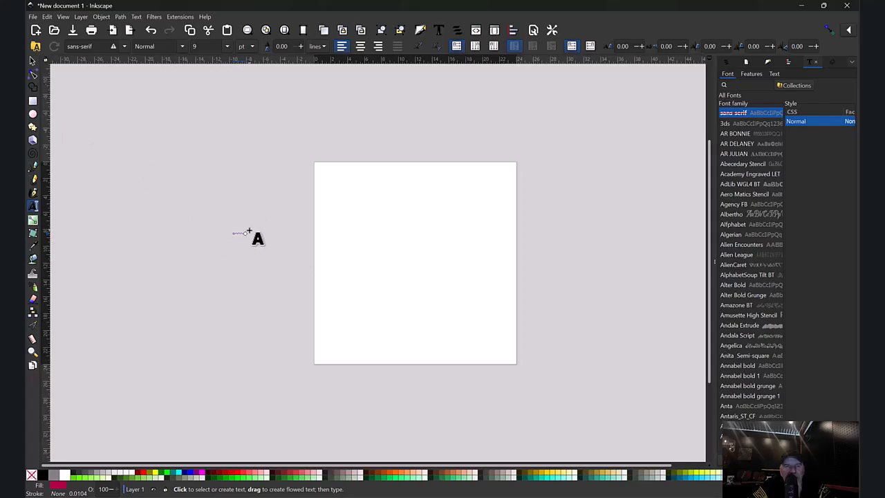
click(33, 63)
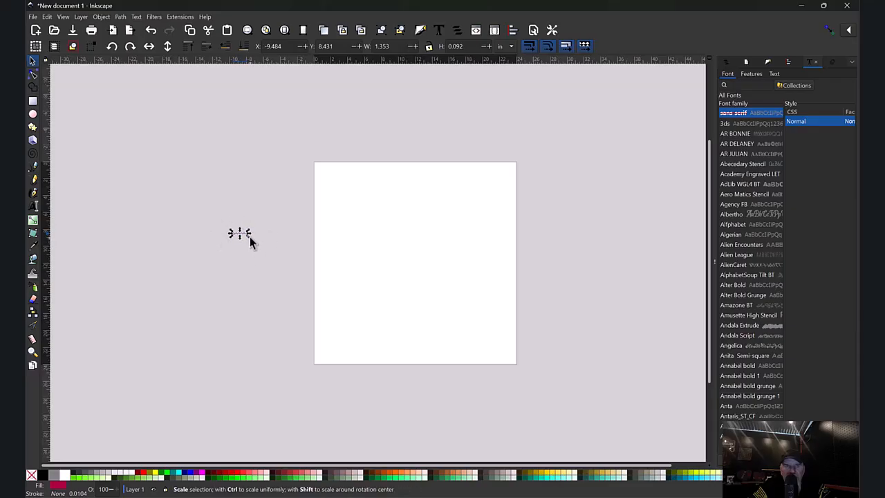
drag(249, 236, 643, 296)
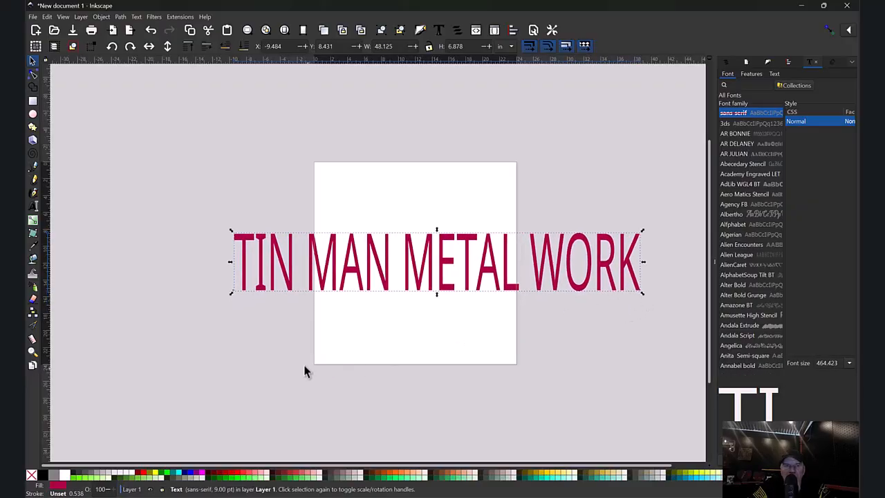
- Set the text's fill to black and move it slightly down on the page
click(88, 478)
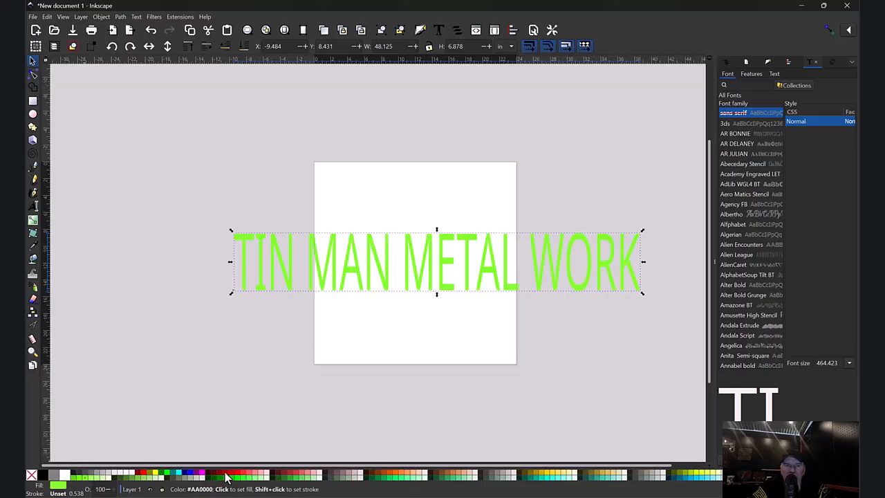
click(185, 473)
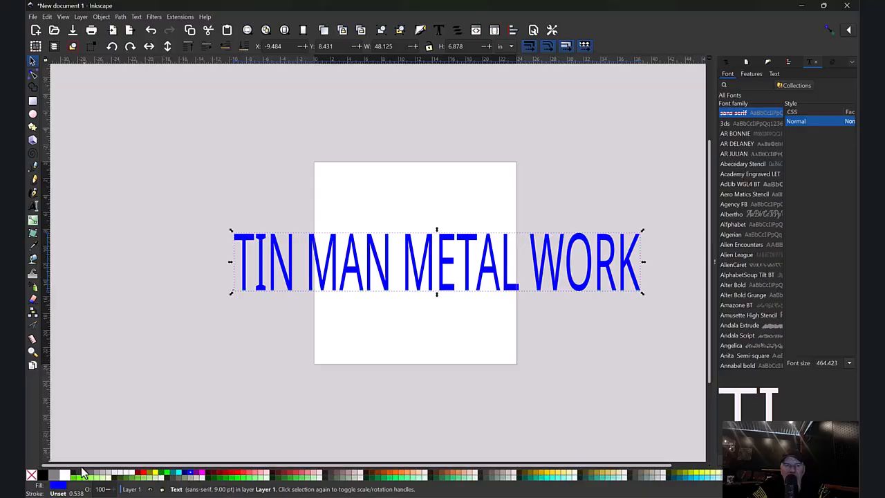
click(42, 474)
drag(434, 273, 425, 310)
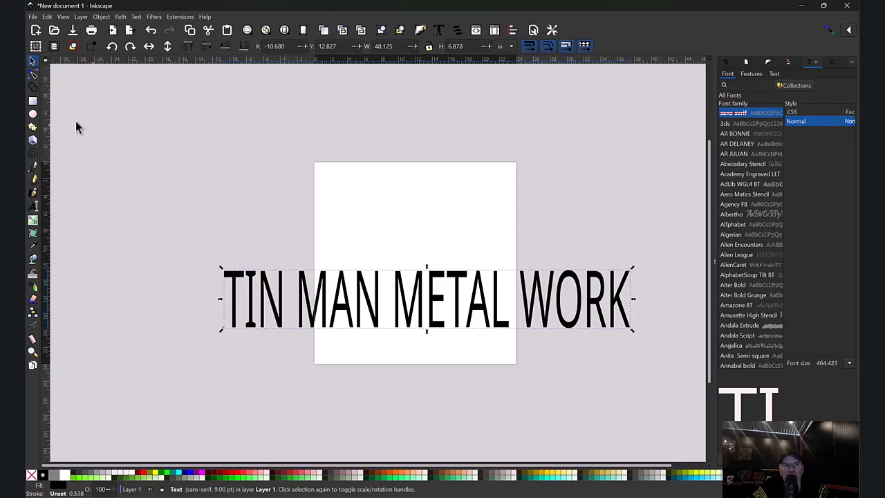
- Draw a black rectangle about 62.5 × 13.9 in across the upper part of the page and nudge it into place
click(32, 102)
drag(157, 132, 683, 248)
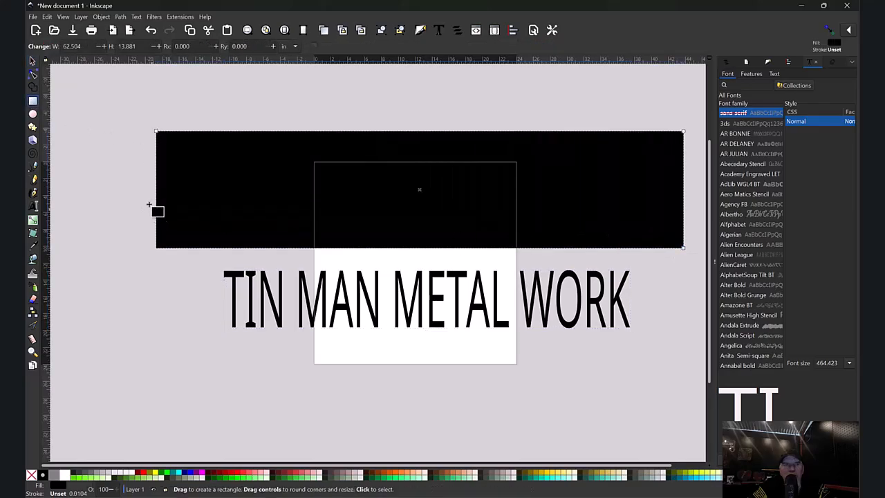
click(33, 62)
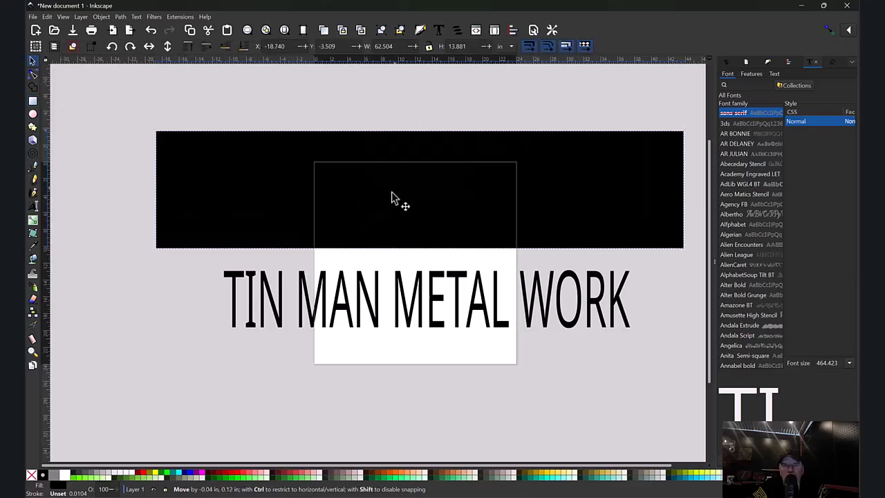
drag(395, 198, 392, 206)
- Select all of the heading's characters for editing and open the Text and Font panel, widening it for previews
click(429, 297)
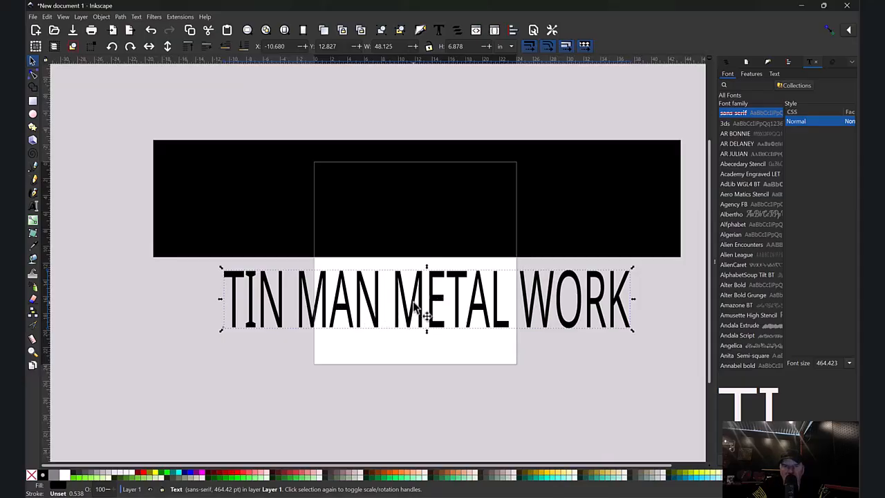
double_click(424, 315)
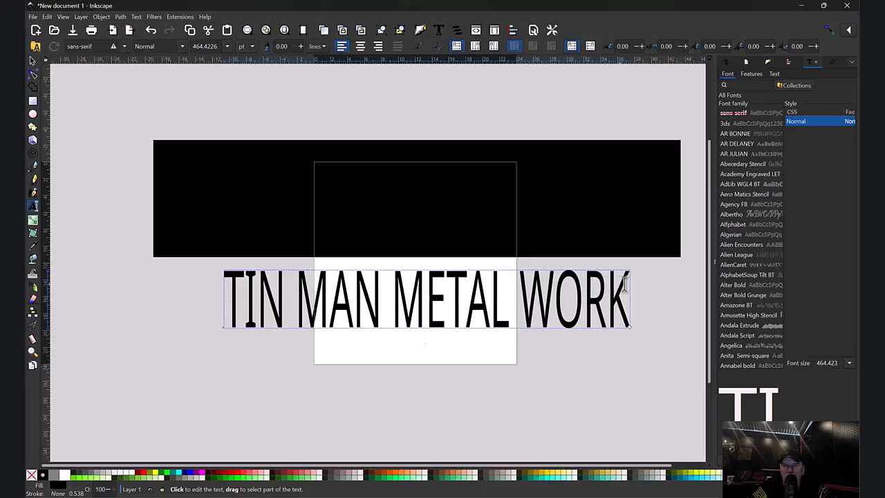
drag(625, 295, 220, 296)
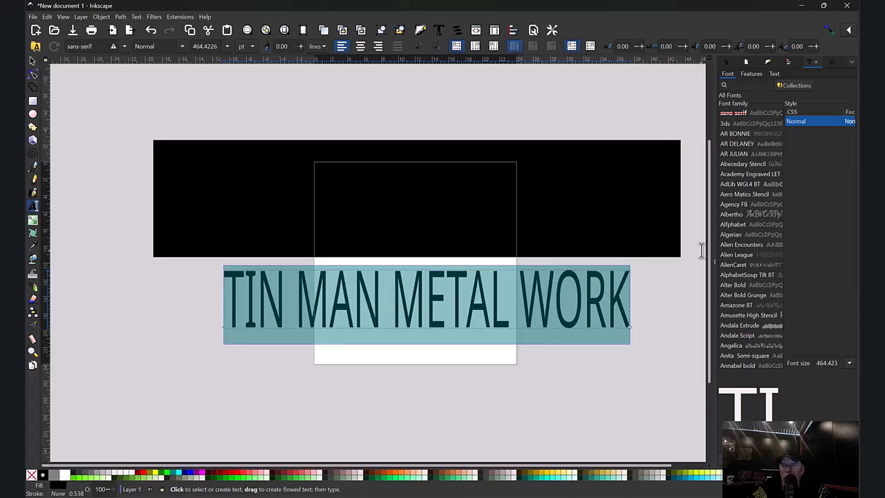
click(790, 64)
click(808, 62)
click(743, 195)
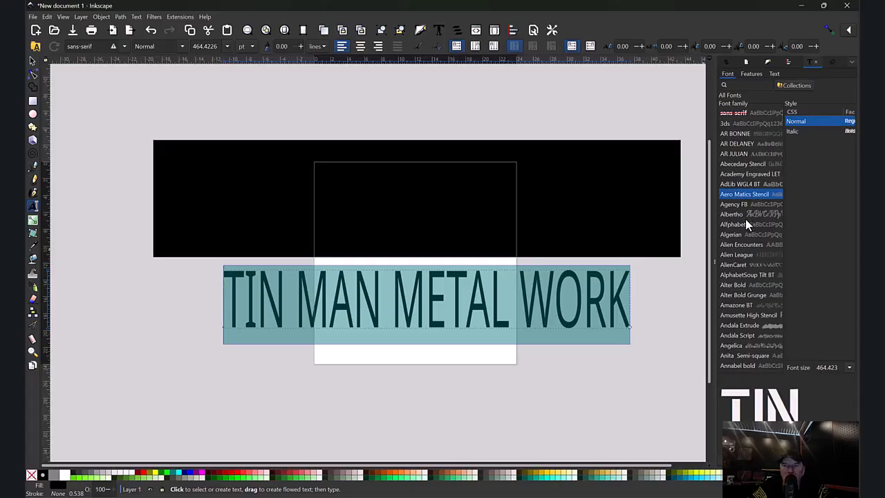
key(Down)
key(Down)
key(Down)
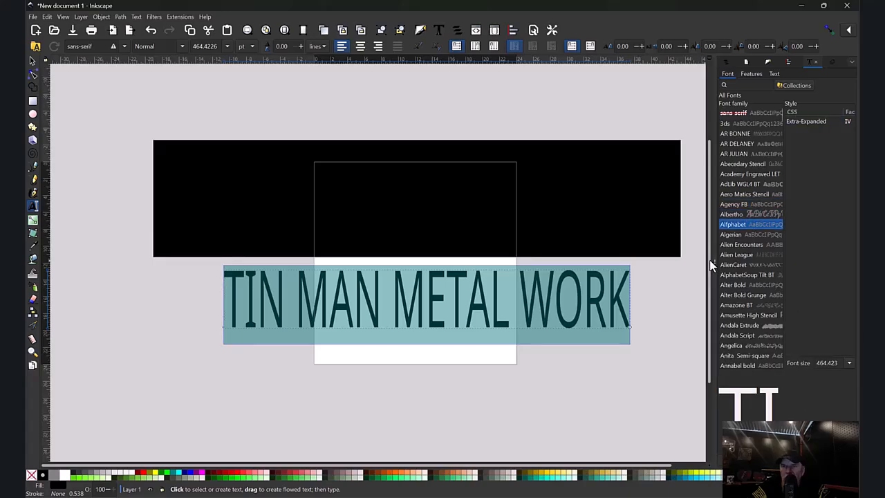
drag(710, 260, 508, 242)
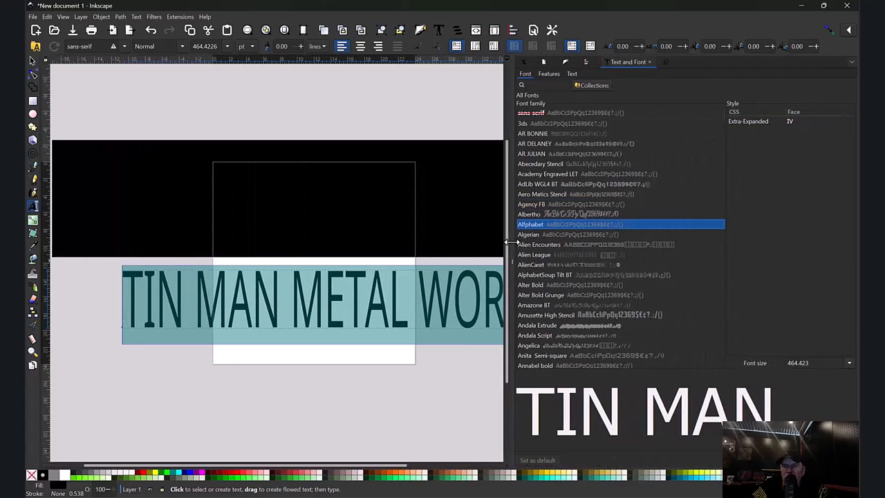
- Browse the font list and apply Bebas Neue to the selected text
click(554, 235)
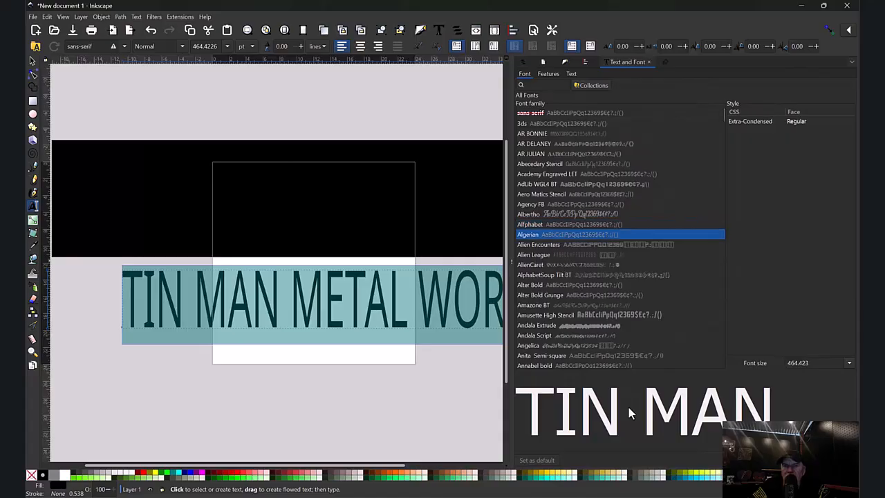
key(Down)
key(Down)
key(Down)
key(Down)
key(Down)
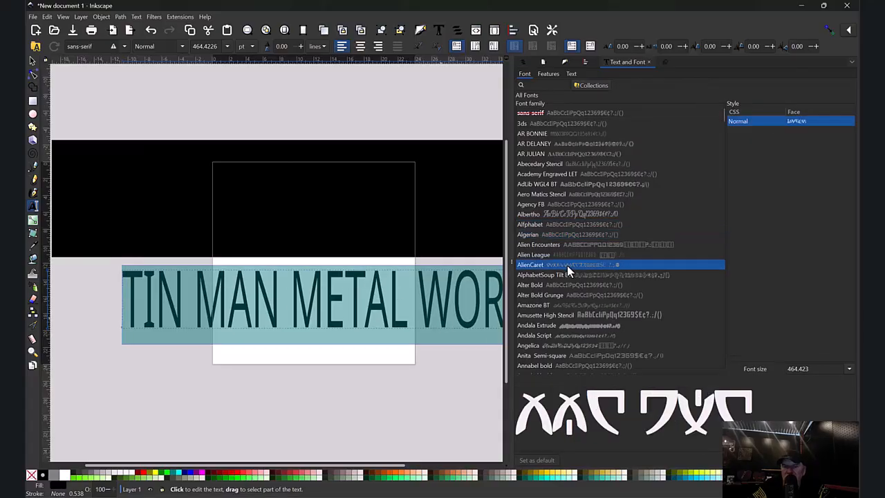
key(Down)
key(Down)
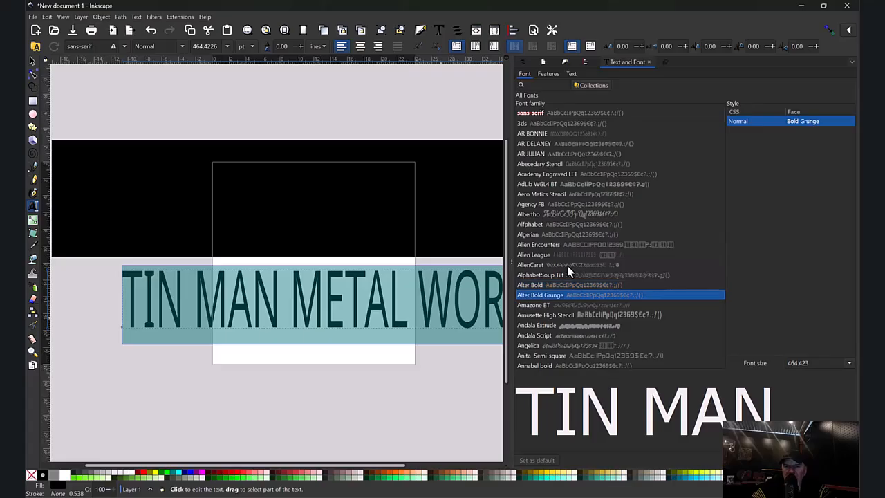
key(Down)
key(Down)
key(Down)
key(Down)
key(Down)
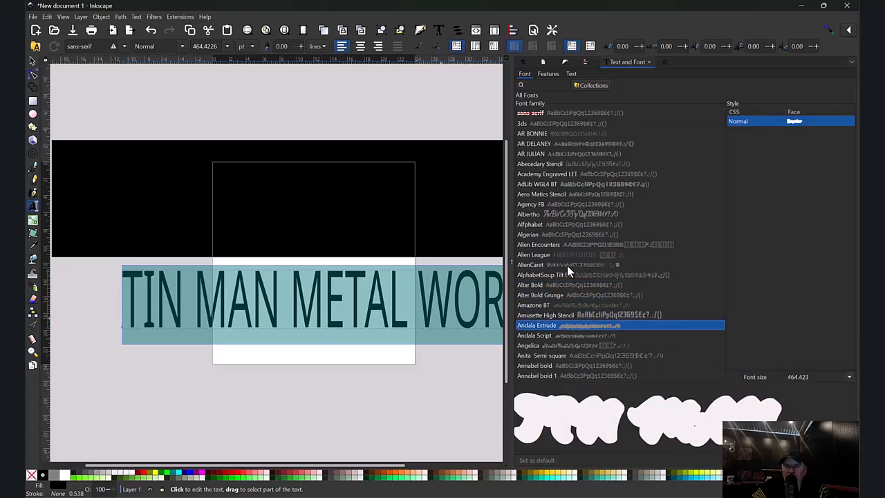
key(Down)
key(Down)
key(Down)
key(Down)
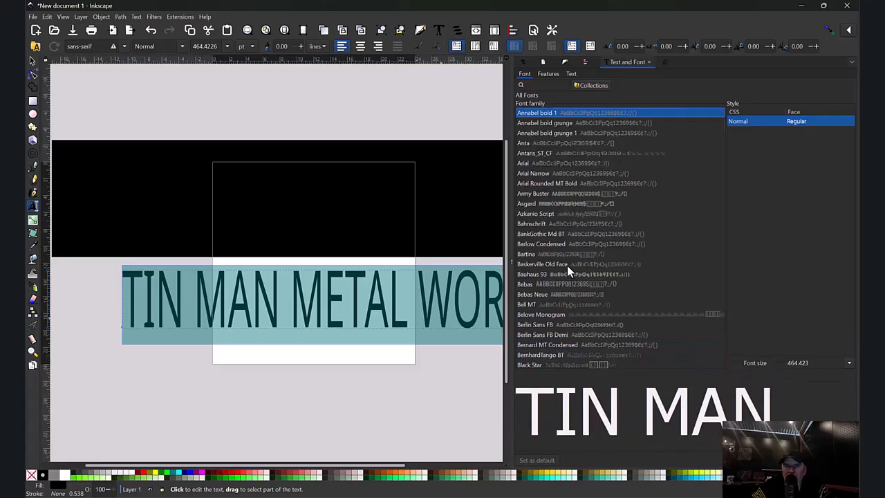
key(Down)
key(Down)
key(Down)
key(Down)
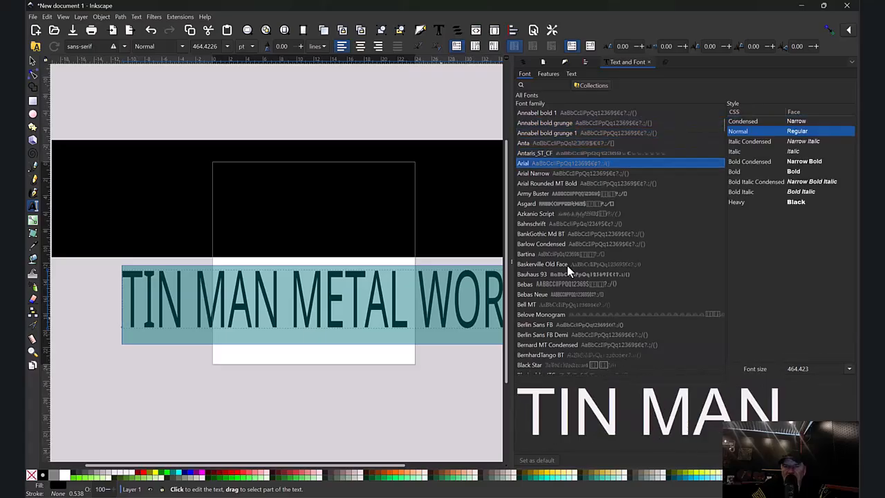
key(Down)
key(Down)
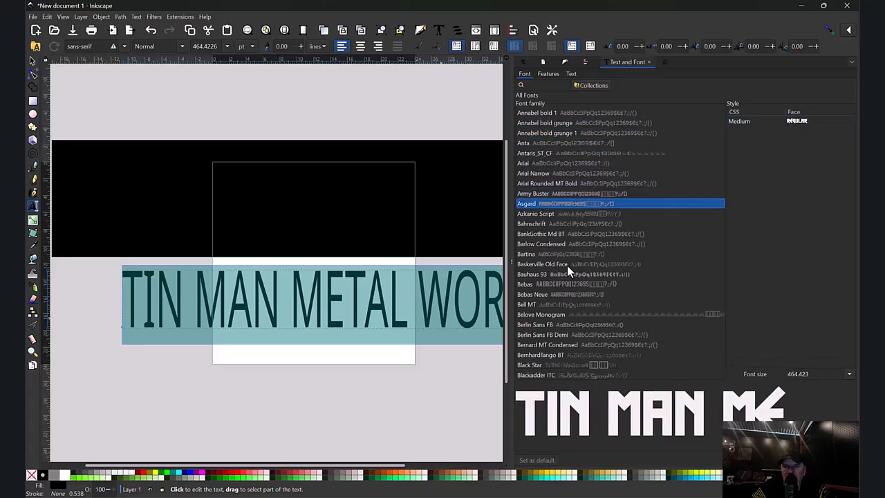
key(Down)
key(Up)
key(Down)
key(Down)
key(Down)
key(Down)
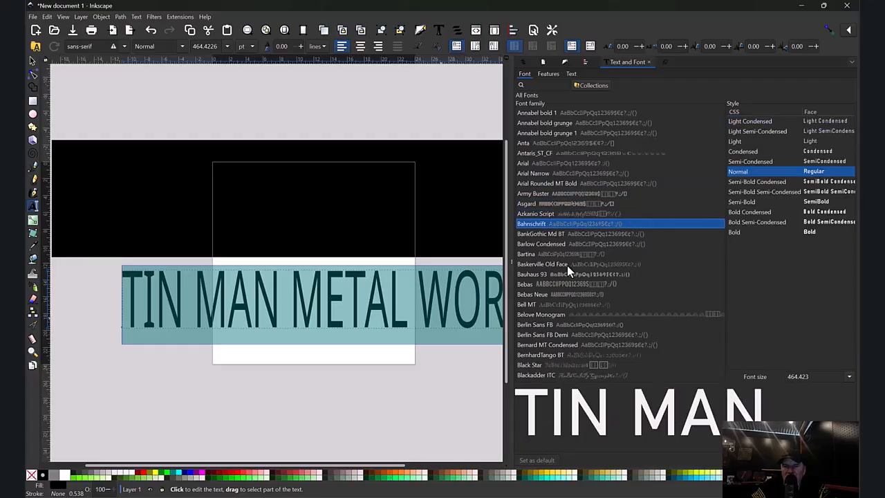
key(Down)
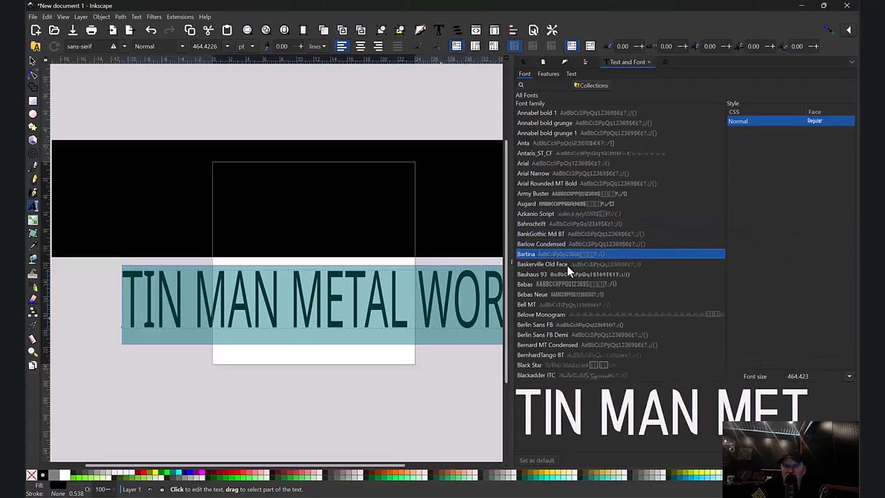
key(Down)
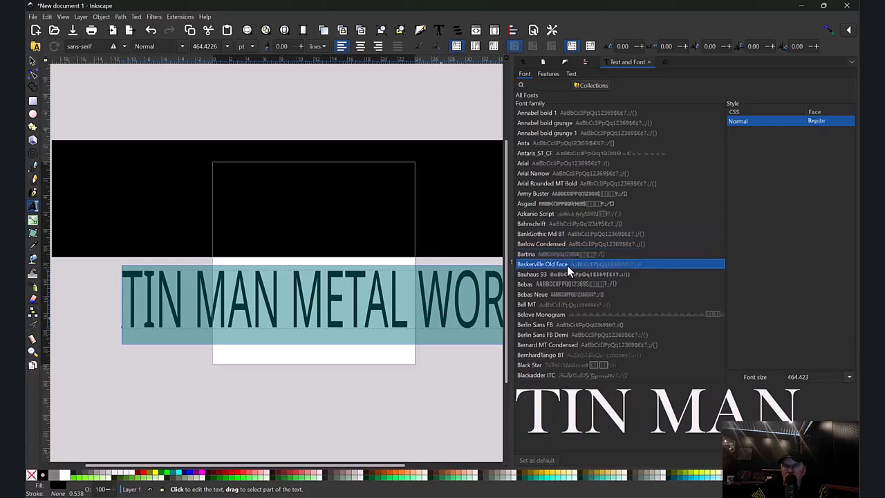
key(Down)
key(Down)
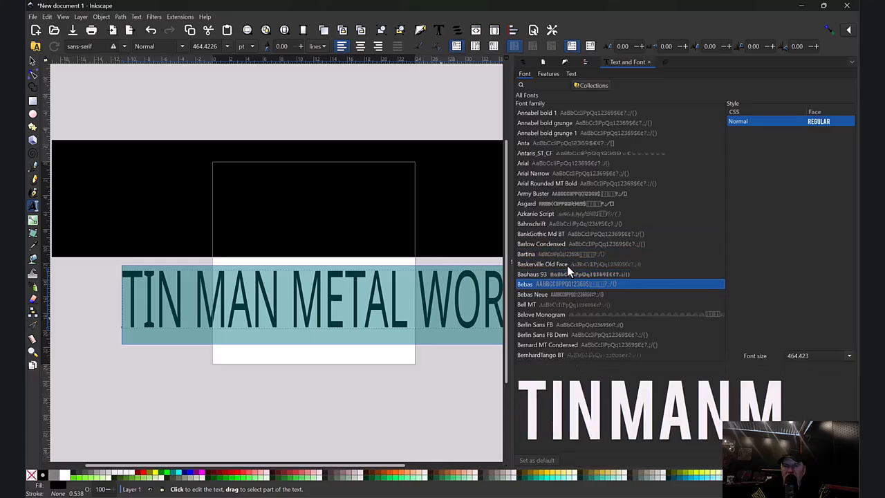
key(Down)
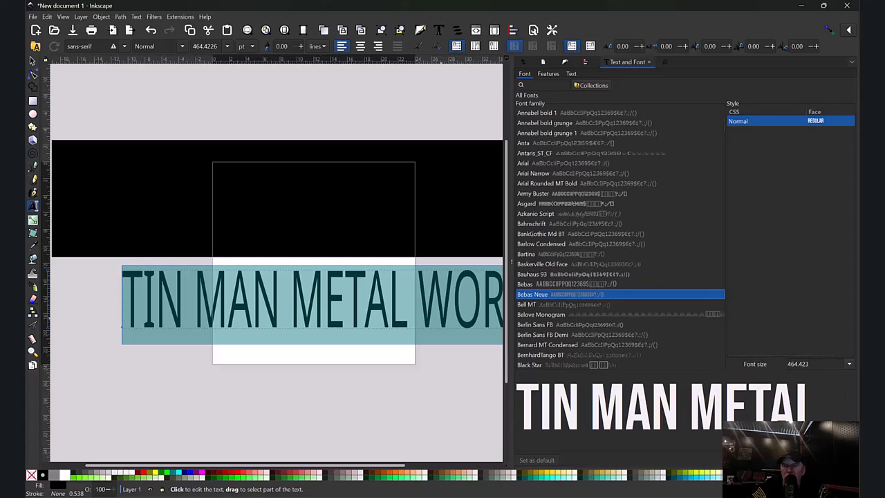
click(837, 460)
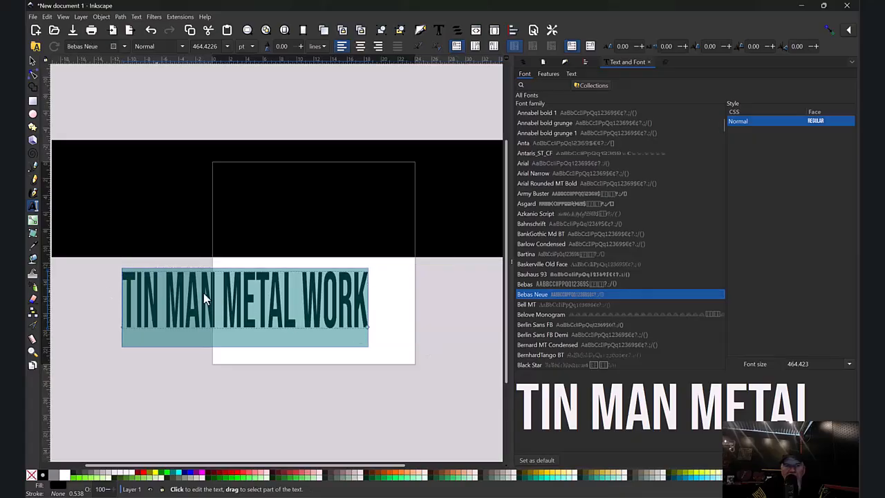
- Narrow the panel again and stretch the text to roughly the black rectangle's width
drag(511, 261, 750, 245)
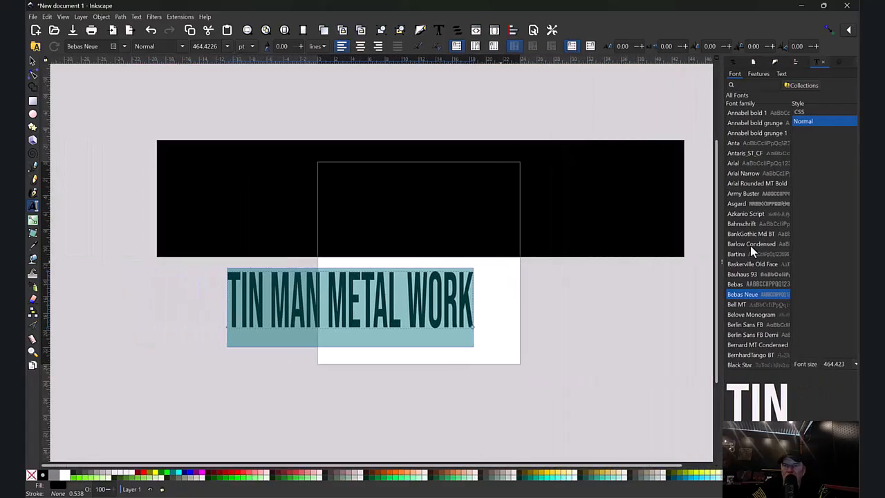
click(32, 62)
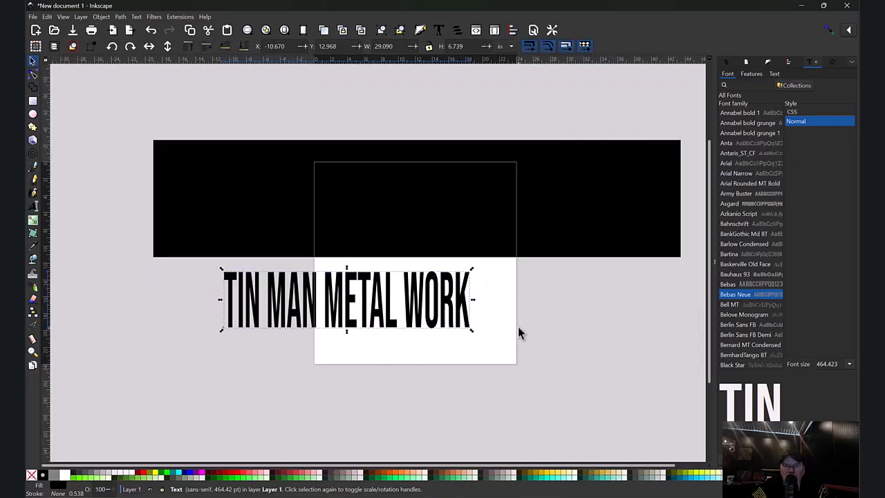
drag(471, 330, 671, 336)
- Move the rectangle slightly down and the text up above it
click(560, 218)
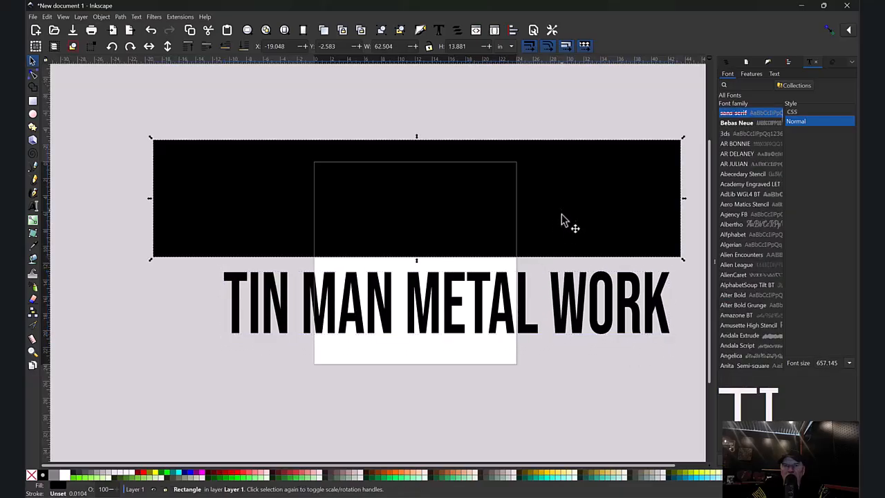
drag(562, 218, 563, 251)
click(560, 312)
drag(566, 315, 537, 166)
- Select both the text and rectangle and move them together lower on the page
drag(116, 96, 698, 336)
drag(546, 227, 530, 306)
click(427, 126)
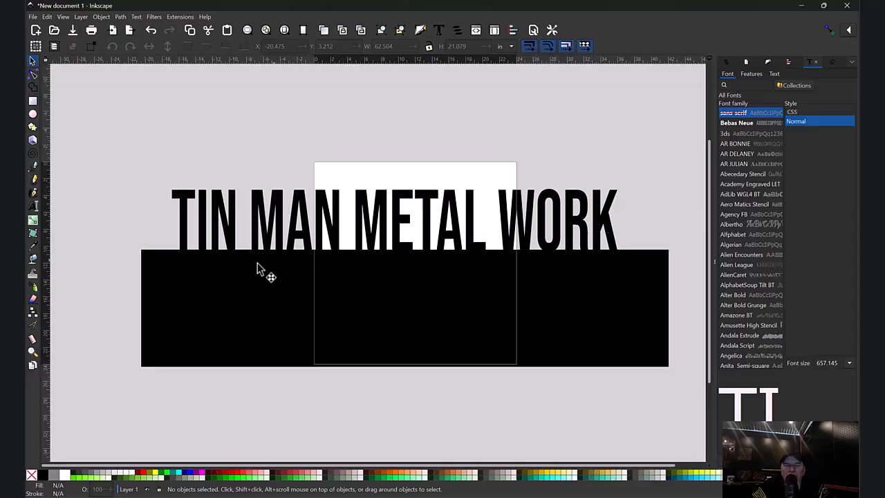
- Color the text bright green #7FFF2A and move it onto the center of the black rectangle
click(302, 231)
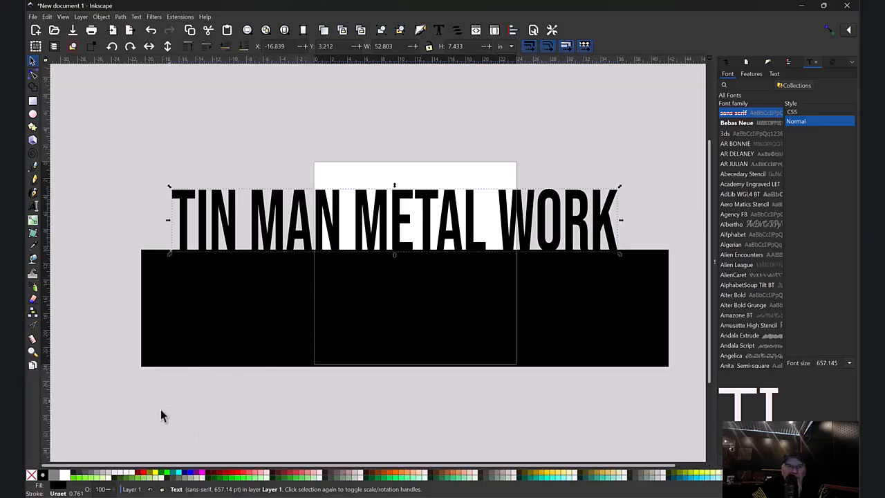
click(80, 477)
drag(366, 228, 369, 305)
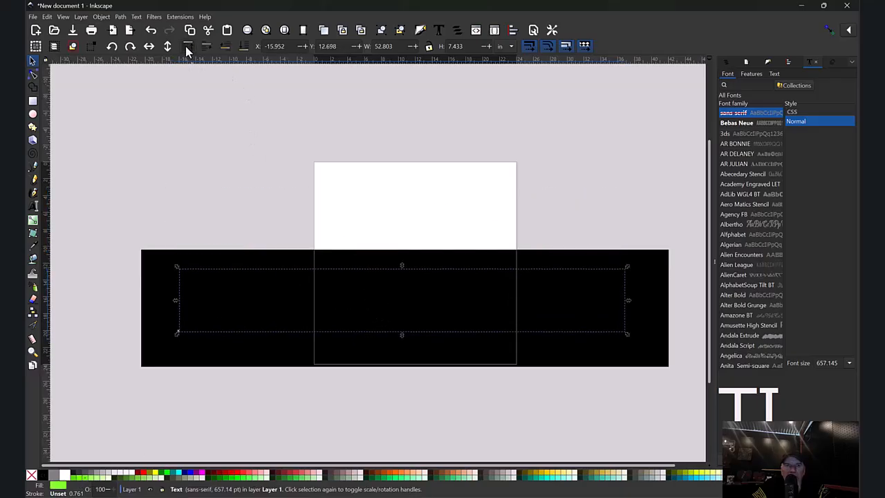
drag(401, 311, 390, 316)
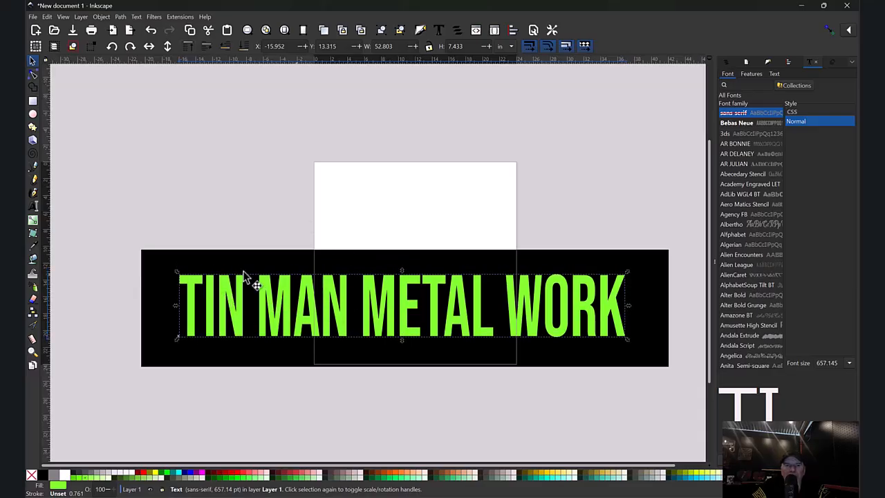
- Try cutting the text out of the black rectangle with Difference, then undo it
drag(83, 217, 717, 400)
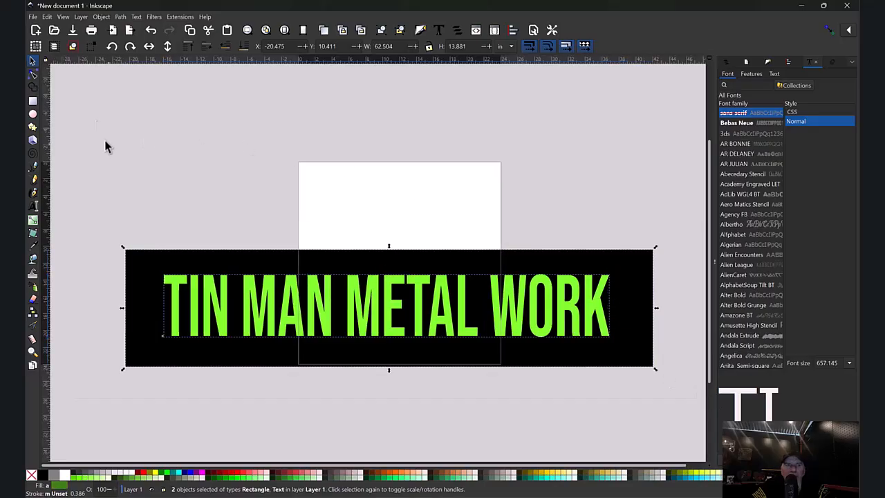
click(119, 19)
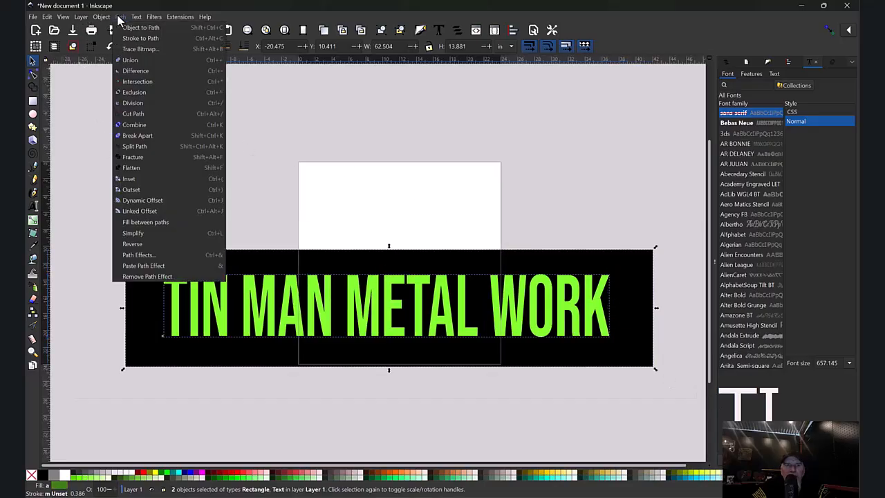
click(148, 69)
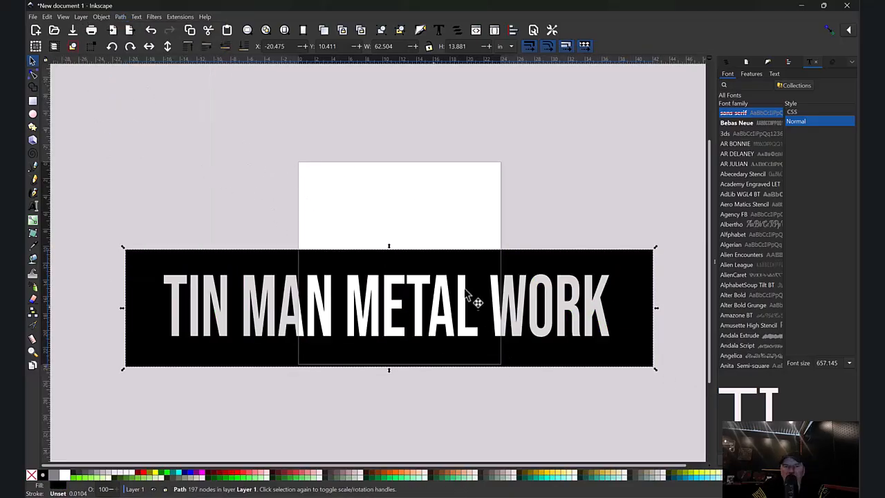
key(ctrl+z)
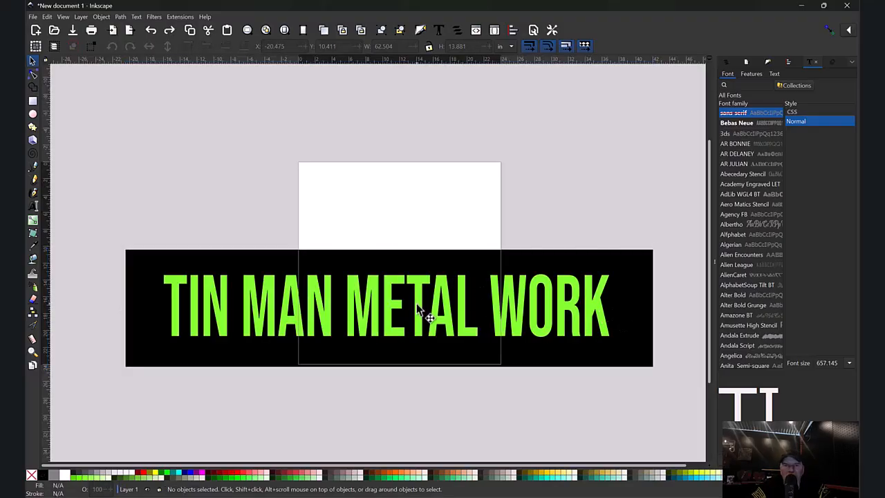
- Move the text up above the rectangle and shorten the rectangle from its bottom edge
click(424, 325)
drag(425, 326, 413, 236)
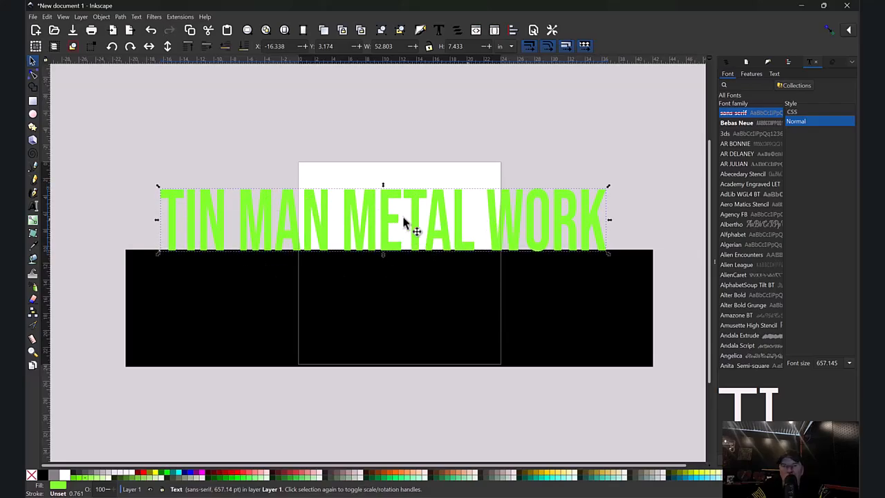
click(355, 322)
drag(387, 370, 384, 305)
click(391, 358)
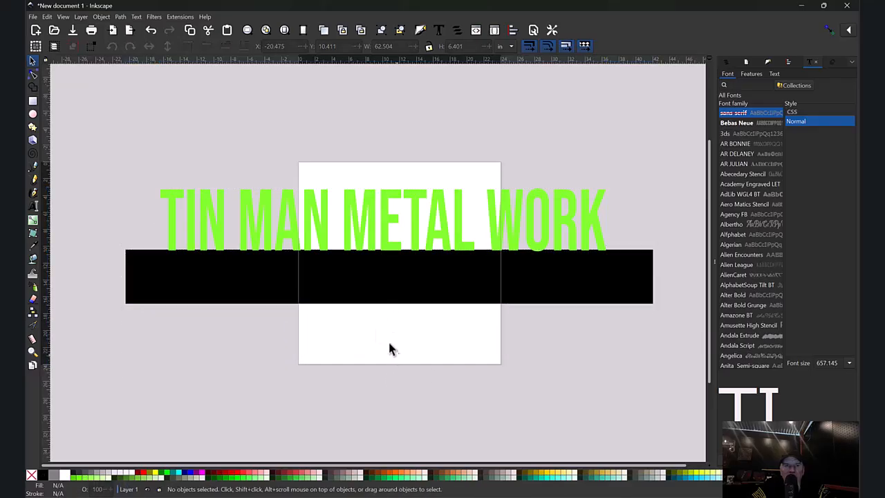
- Try uniting the text and rectangle with Union and moving the result, then undo these changes
drag(91, 145, 680, 330)
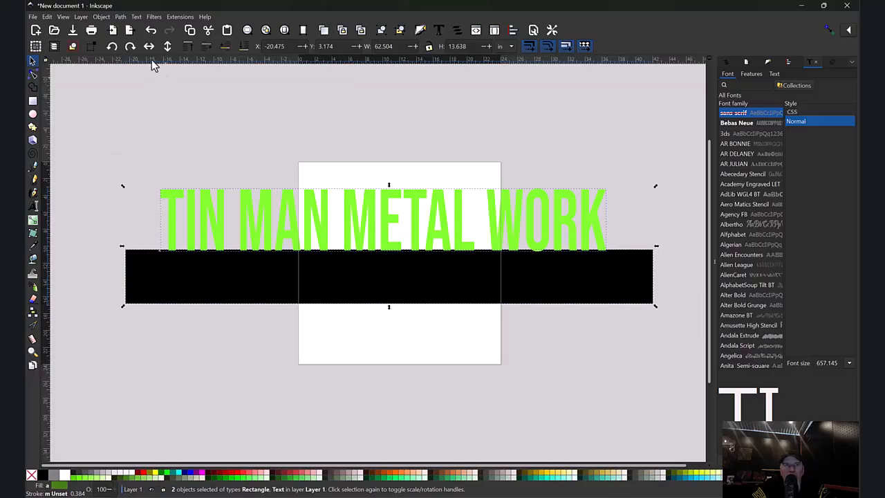
click(126, 19)
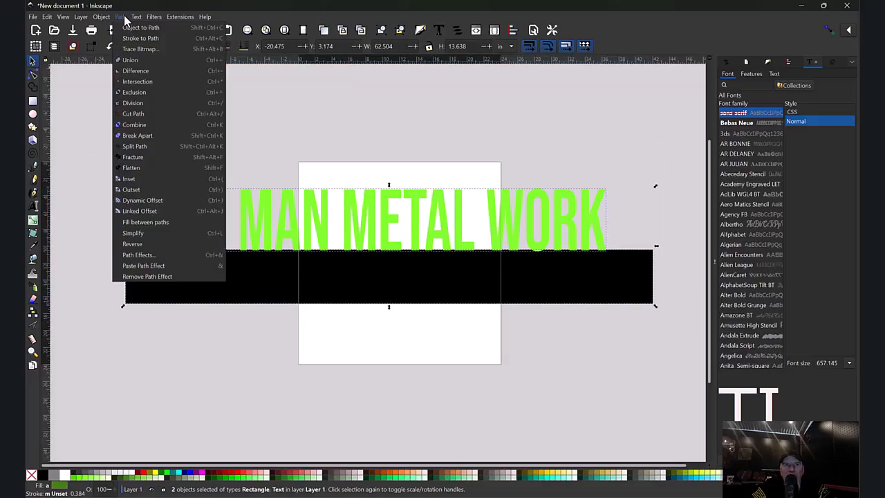
click(142, 61)
click(308, 324)
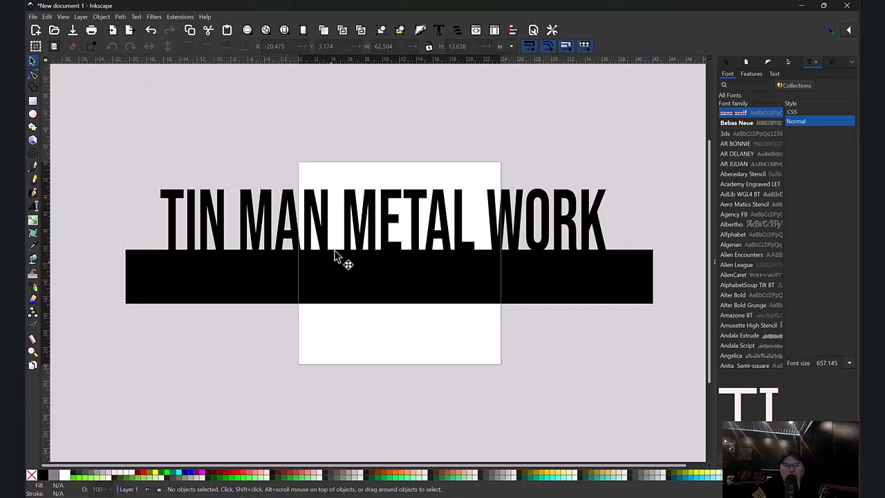
drag(364, 254, 393, 279)
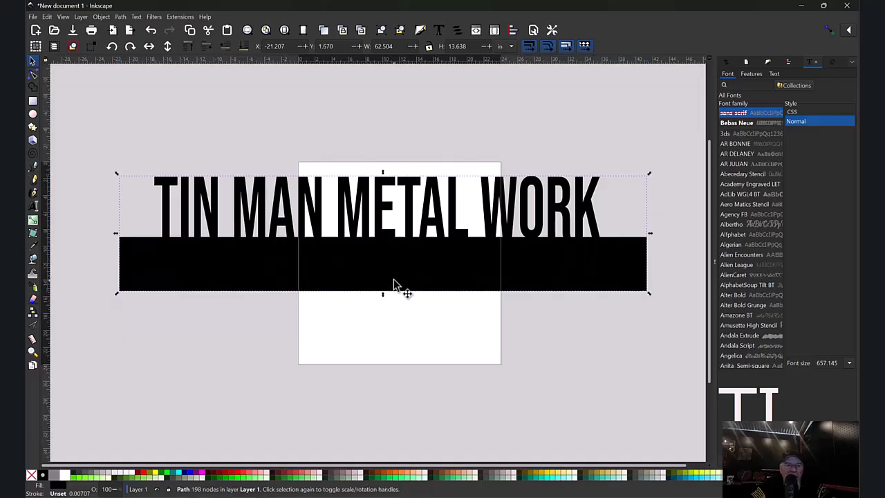
key(ctrl)
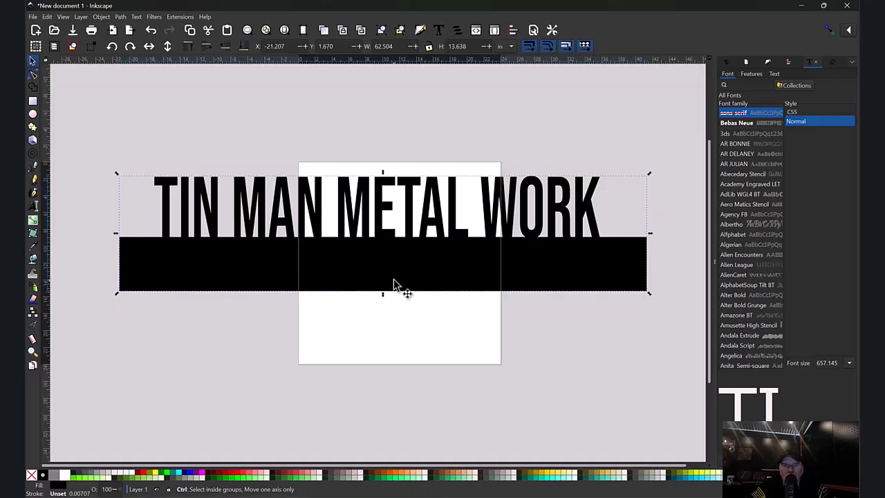
key(ctrl+z)
key(ctrl+z)
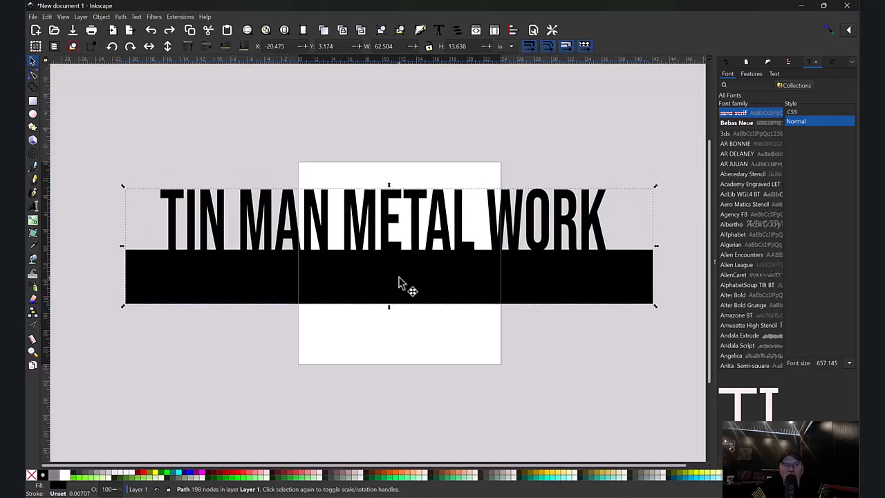
key(ctrl+z)
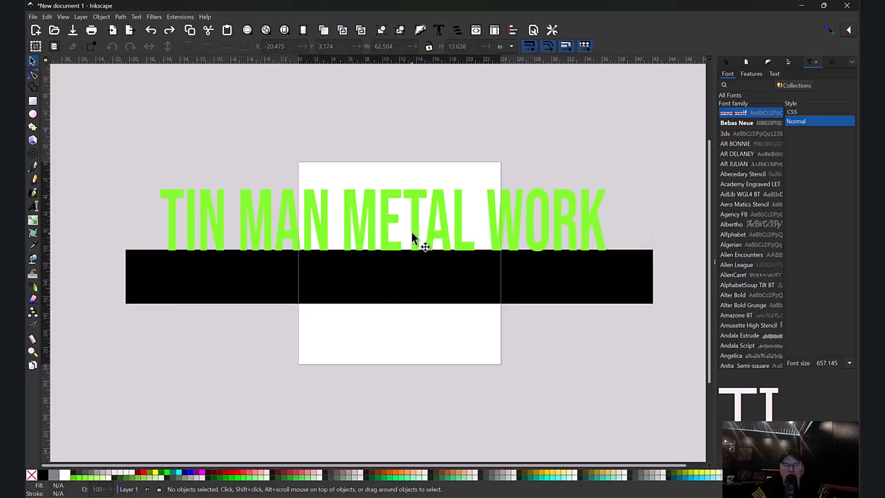
- Extend the black rectangle downward to about 11.5 in tall and move the text back onto its center
click(410, 292)
drag(389, 308, 388, 349)
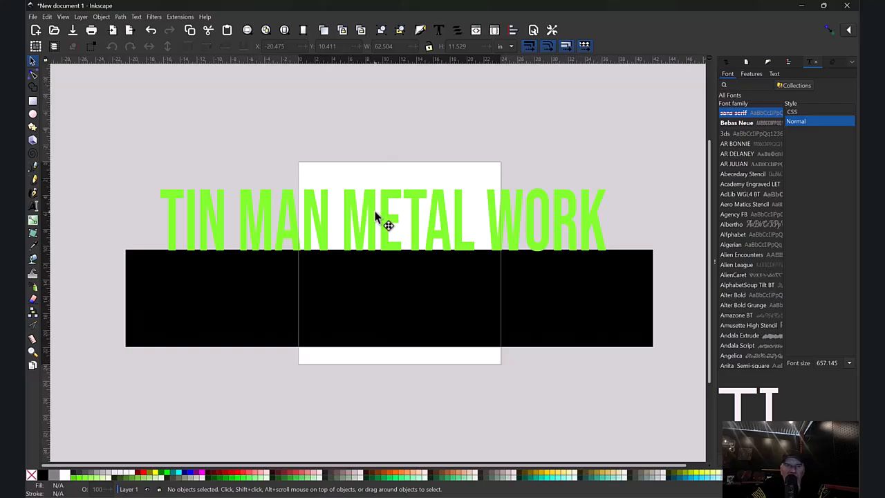
click(375, 216)
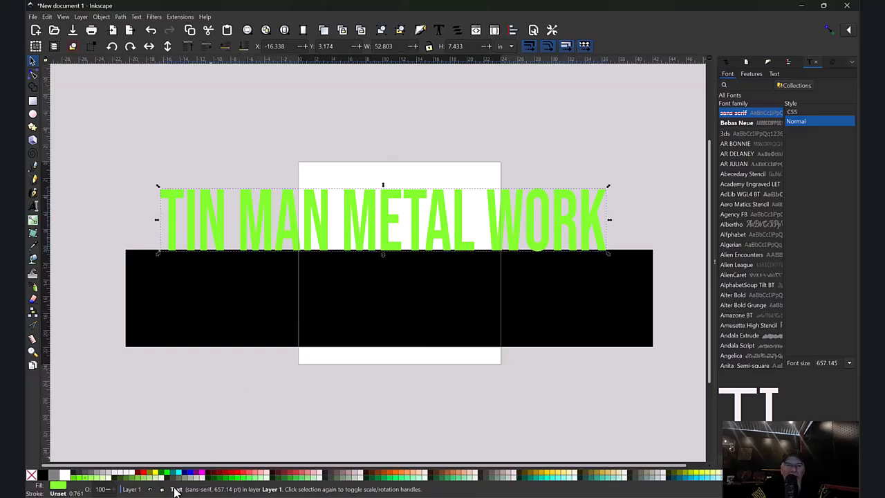
drag(387, 211, 390, 287)
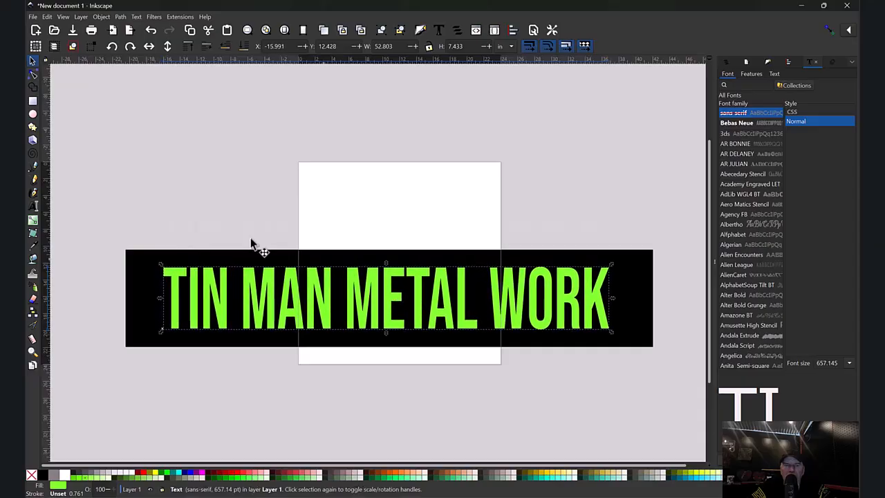
- Select the text and rectangle, cut the text out with Difference, and move the result slightly up
drag(111, 231, 670, 372)
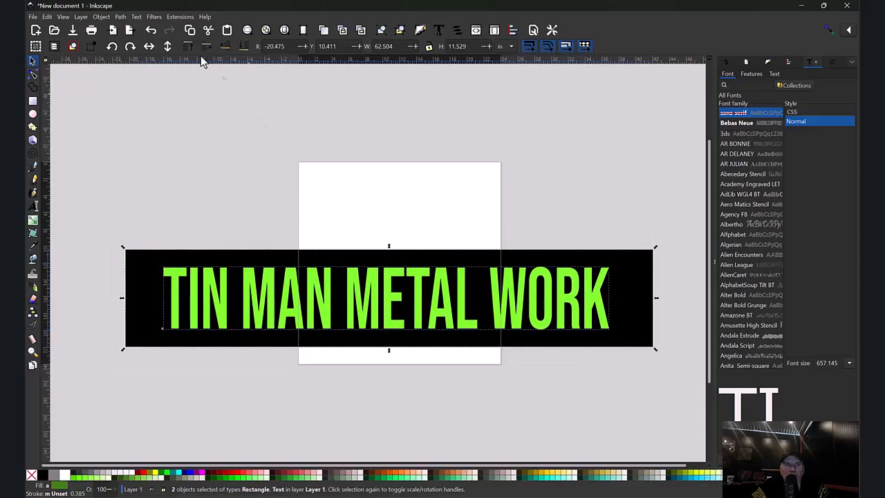
click(120, 17)
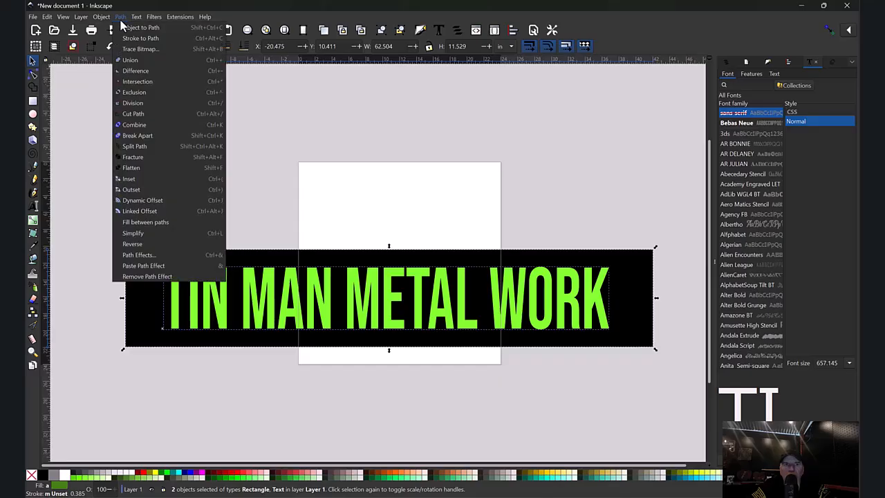
click(138, 71)
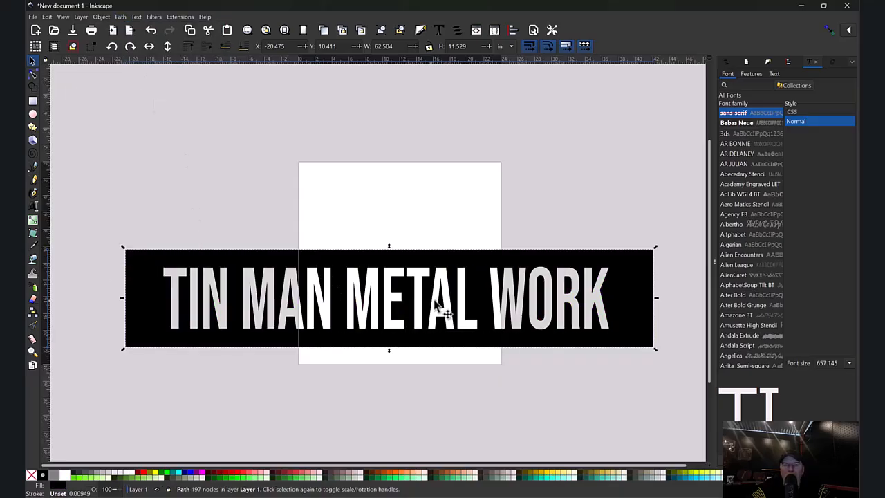
drag(477, 291, 481, 246)
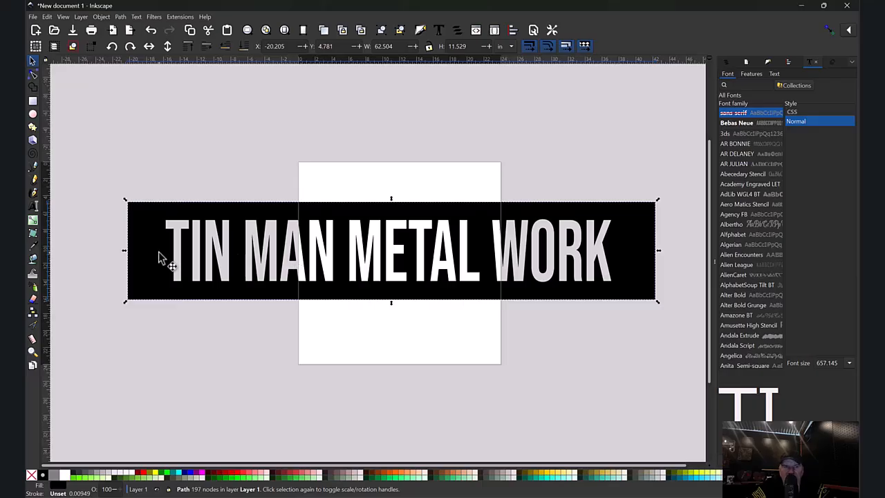
- Draw a small green rectangle about 0.56 × 2.4 in inside the first MAN's letter A
click(32, 352)
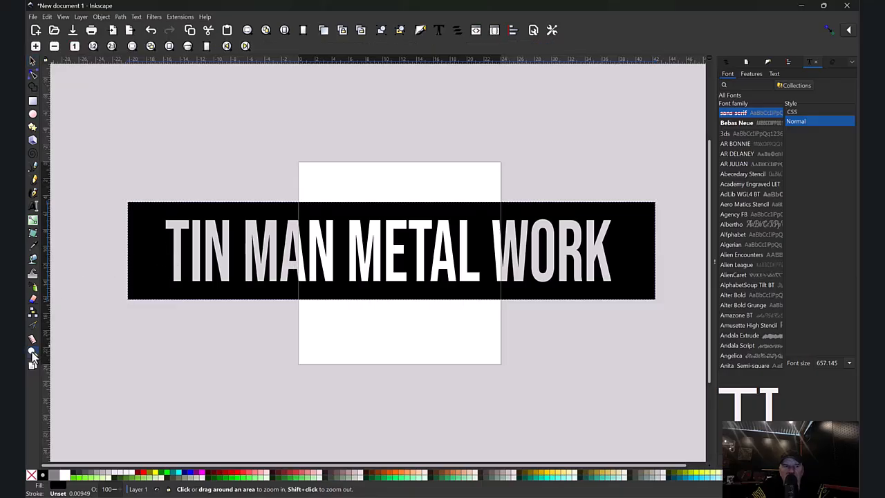
drag(260, 208, 328, 301)
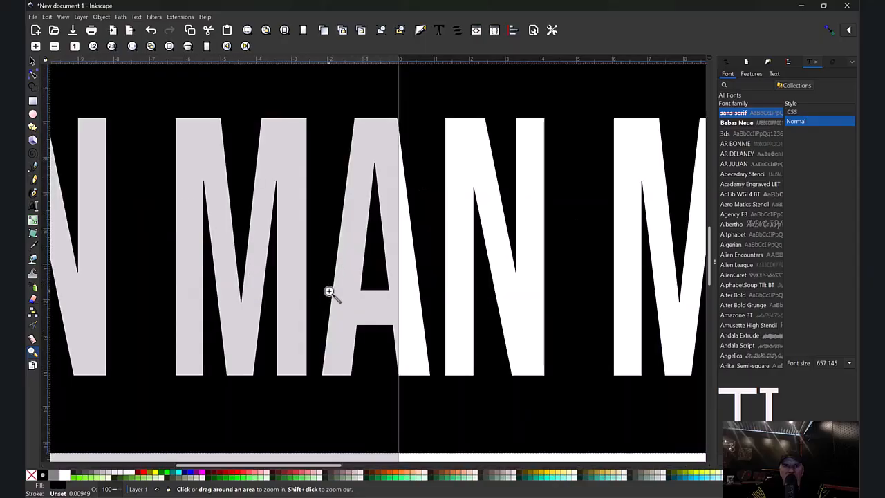
click(33, 101)
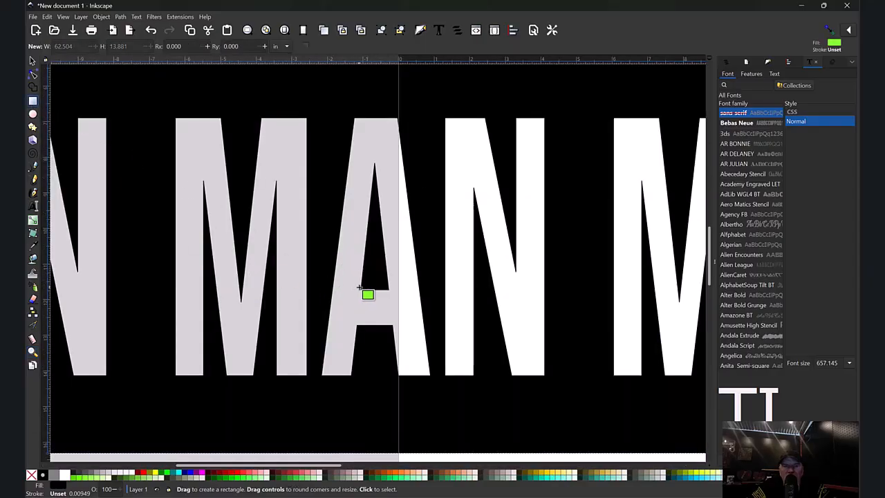
drag(365, 281, 388, 366)
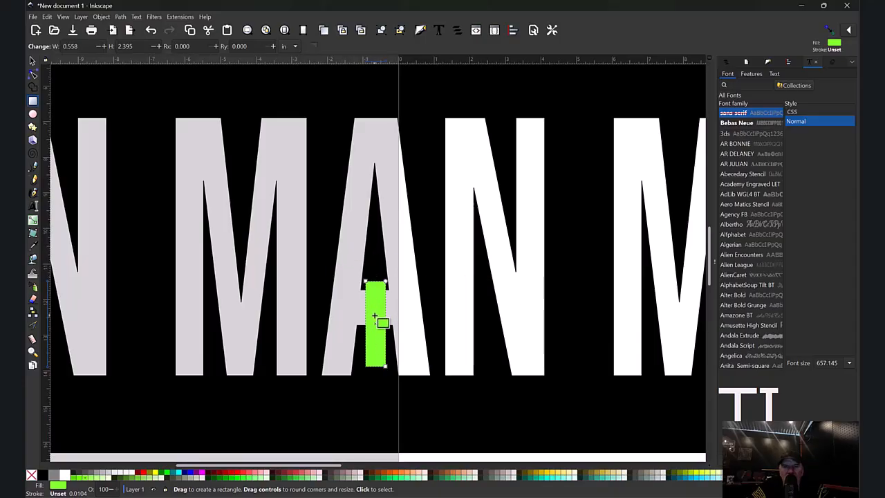
- Duplicate the green rectangle and move the copy to the right beside the second N
click(31, 61)
right_click(376, 319)
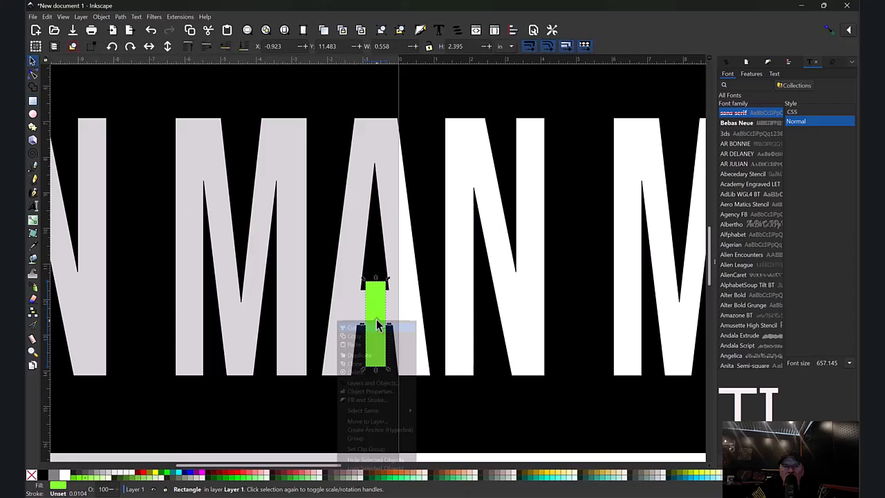
click(365, 359)
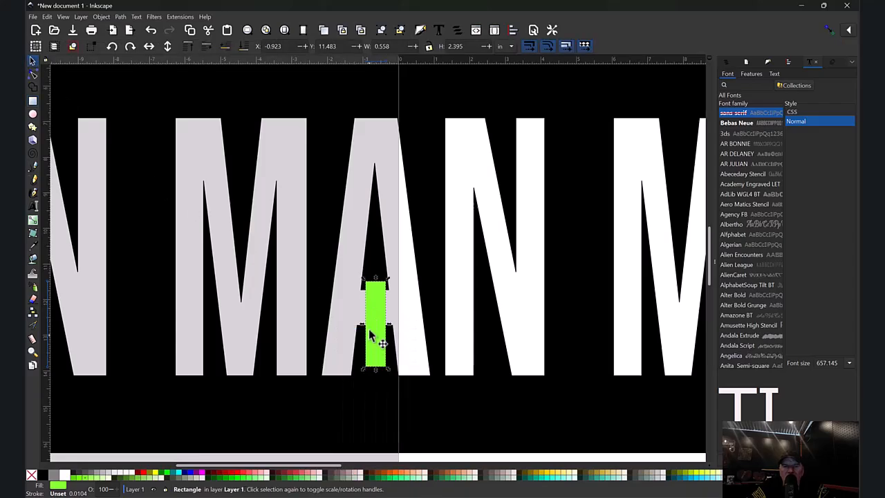
drag(376, 331, 582, 304)
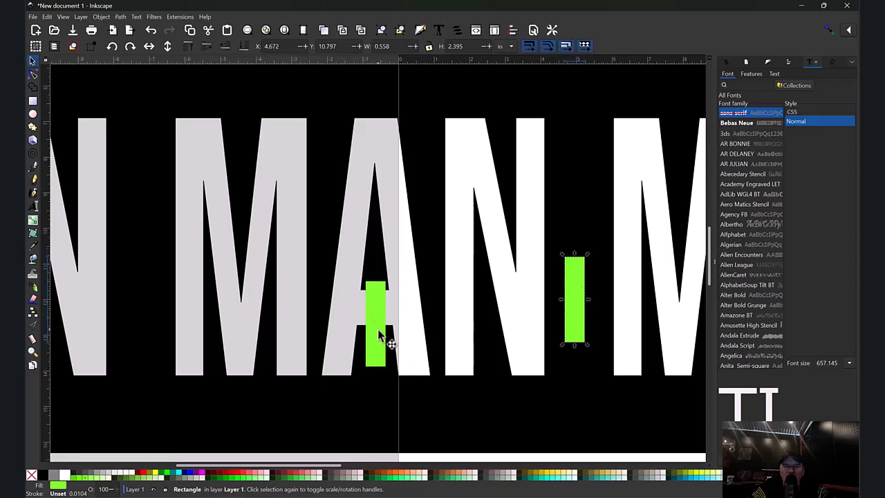
- Reposition the original green rectangle onto the left leg of the letter A
drag(375, 338, 376, 324)
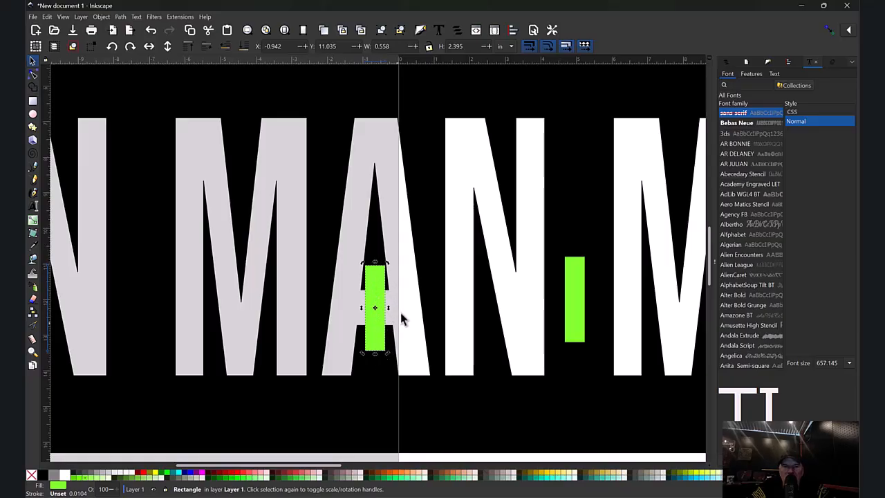
key(Escape)
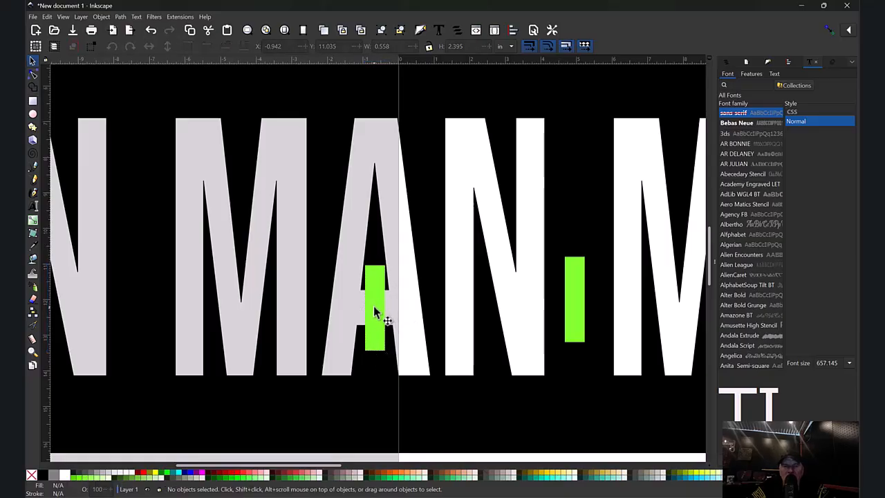
click(374, 312)
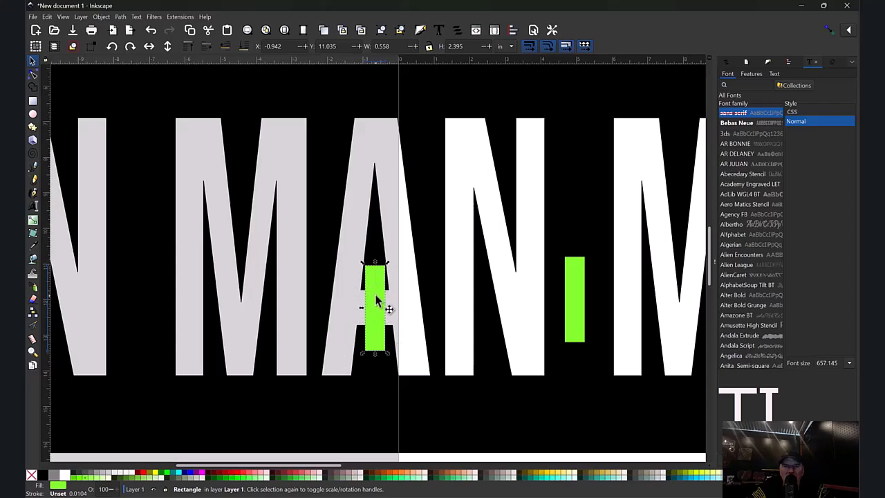
drag(375, 300, 344, 310)
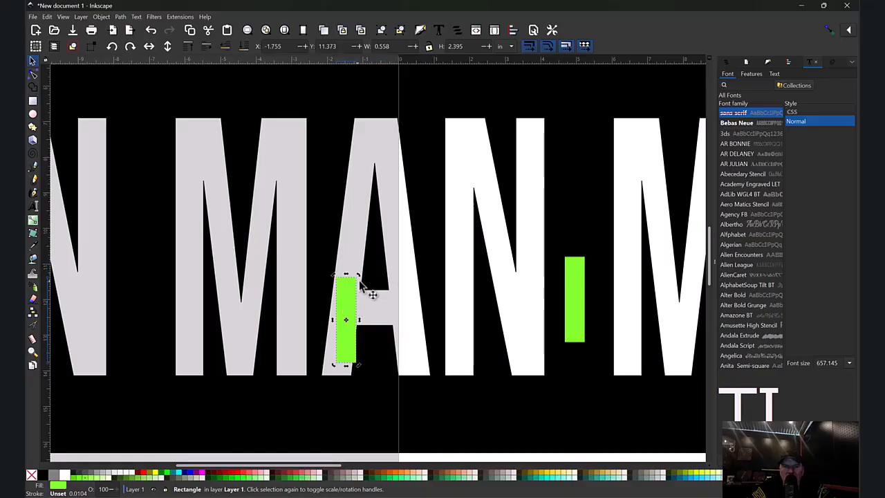
- Try scaling and skewing the green rectangle to follow the A's slanted leg, then undo it
click(346, 290)
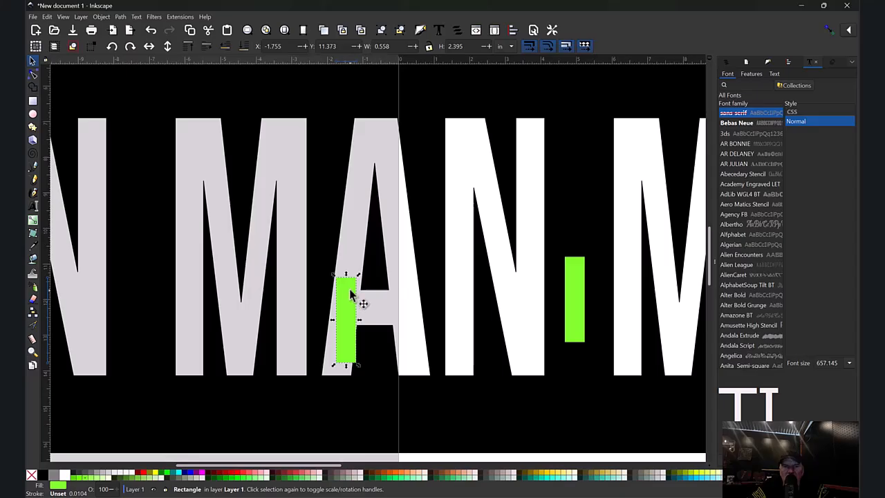
mouse_move(360, 275)
mouse_down()
mouse_move(381, 246)
mouse_move(426, 257)
mouse_move(356, 243)
mouse_move(365, 270)
mouse_up()
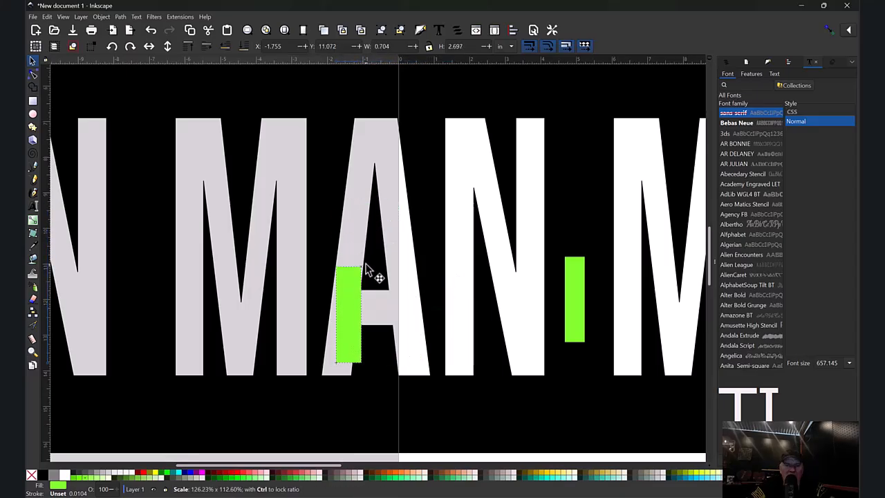
click(354, 301)
drag(359, 280, 315, 277)
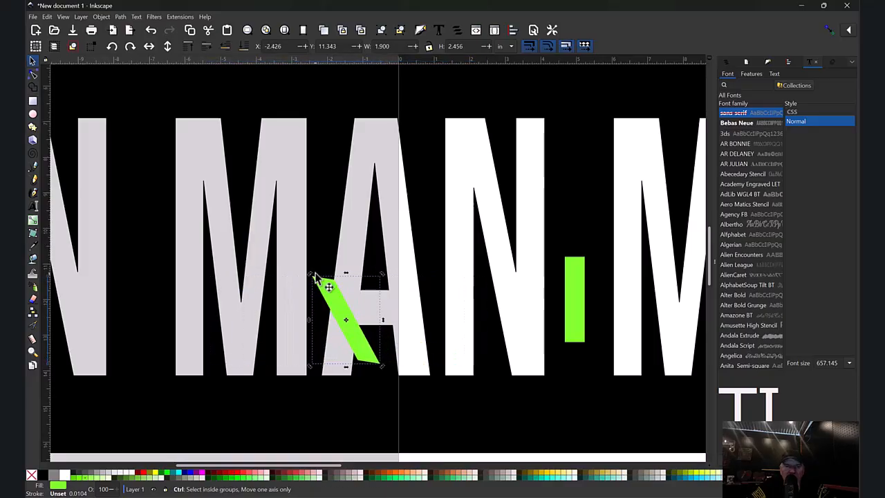
key(ctrl+z)
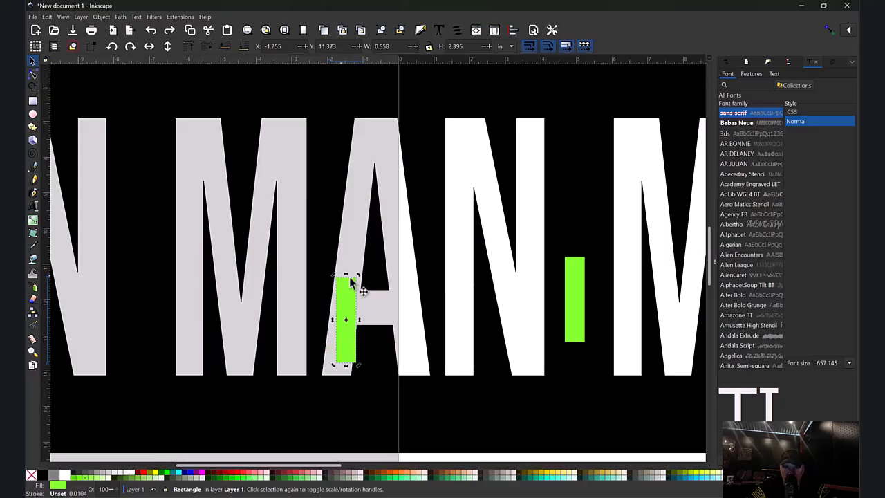
- Skew the green rectangle in MAN's A so it follows the letter's slanted left leg
drag(349, 302, 367, 299)
drag(364, 267, 371, 270)
mouse_move(367, 300)
mouse_down()
mouse_move(377, 300)
mouse_move(369, 270)
mouse_move(367, 298)
mouse_up()
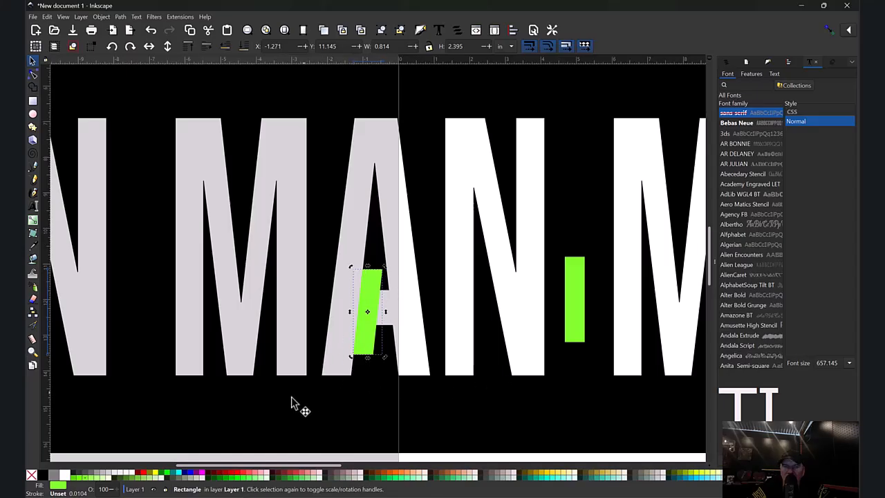
- Move the green rectangle from beside the second N into the A of METAL
drag(314, 470, 405, 450)
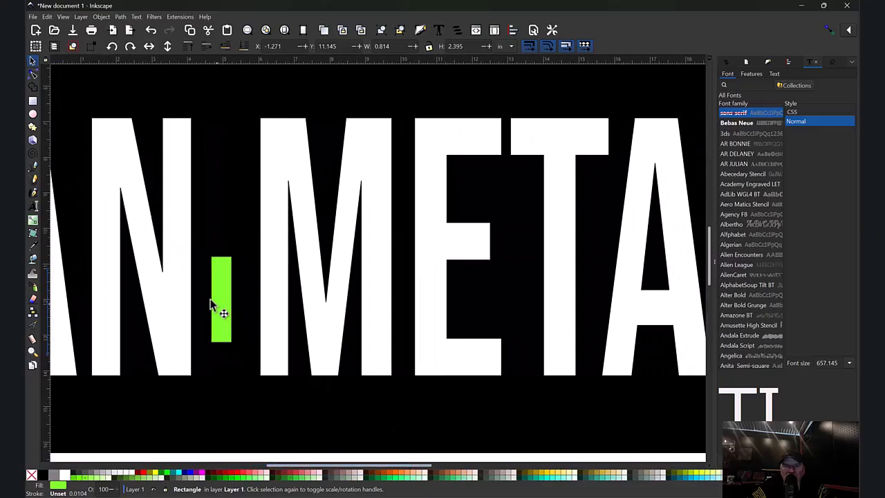
drag(219, 304, 659, 312)
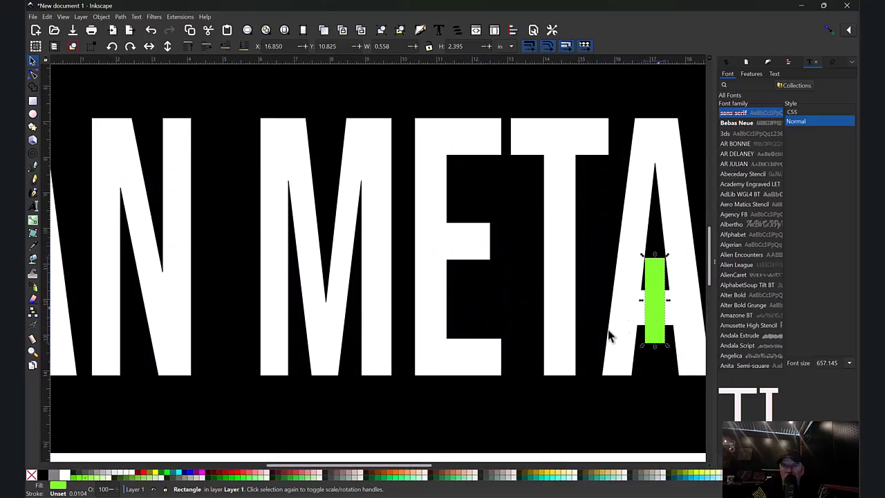
- Duplicate the green rectangle in METAL's A and move the copy onto the L's vertical stroke
click(381, 456)
drag(382, 467, 467, 469)
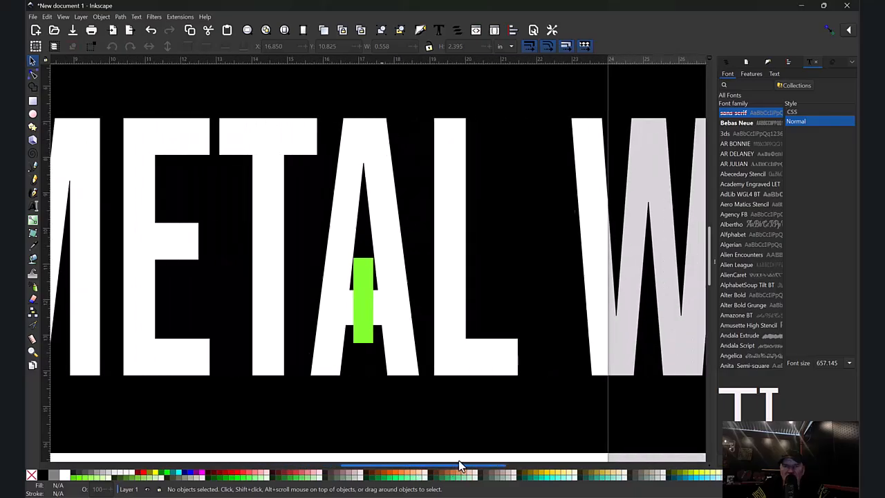
click(361, 304)
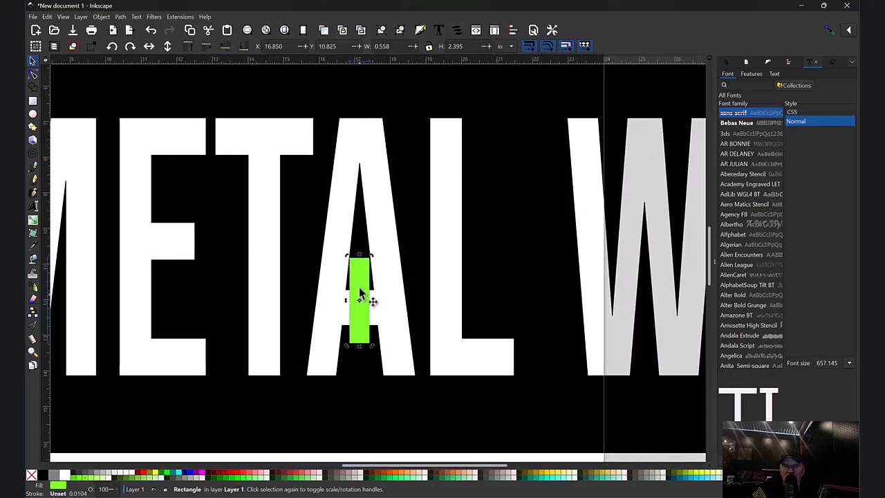
right_click(359, 290)
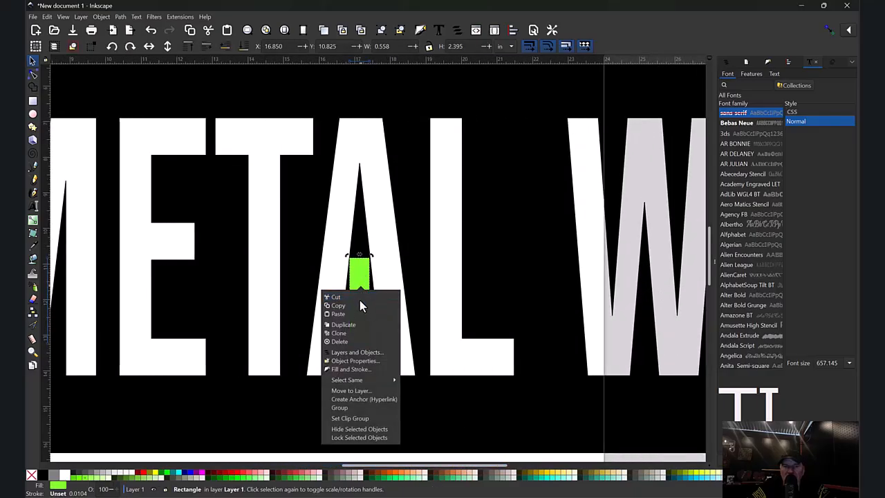
click(347, 325)
drag(366, 294, 510, 294)
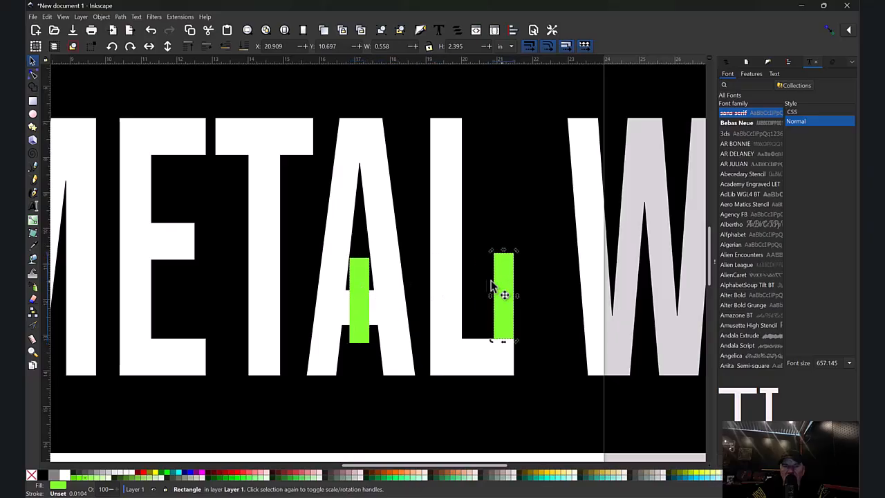
- Skew the green rectangle in METAL's A to follow the letter's slanted left leg
click(365, 290)
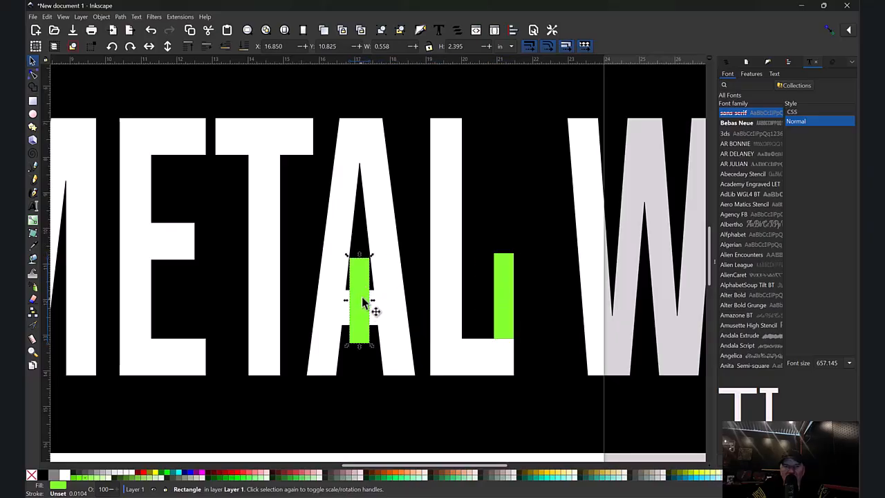
drag(360, 254, 362, 281)
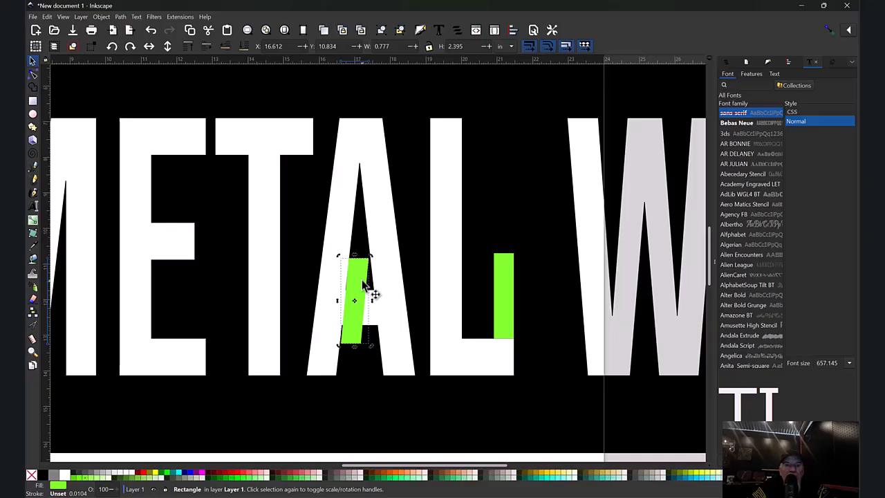
- Place green rectangles in WORK, one across the O's lower stroke and one on the R's stem
click(503, 303)
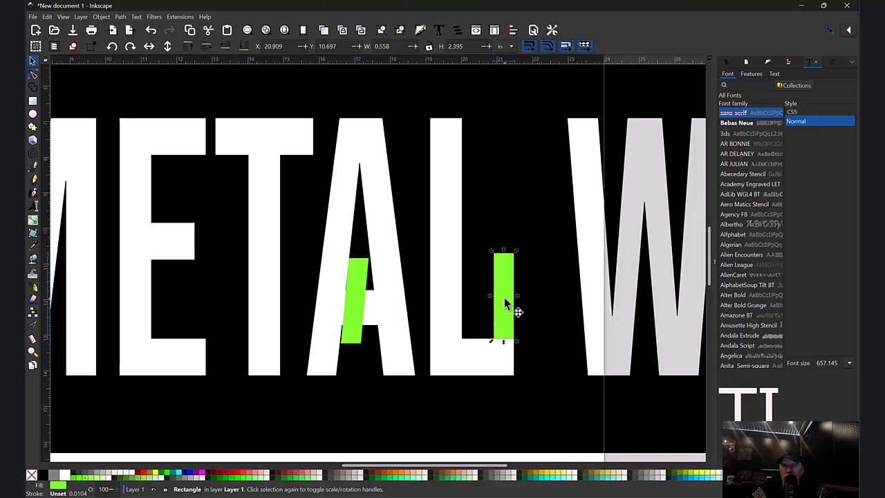
drag(503, 302, 523, 262)
right_click(419, 366)
click(414, 231)
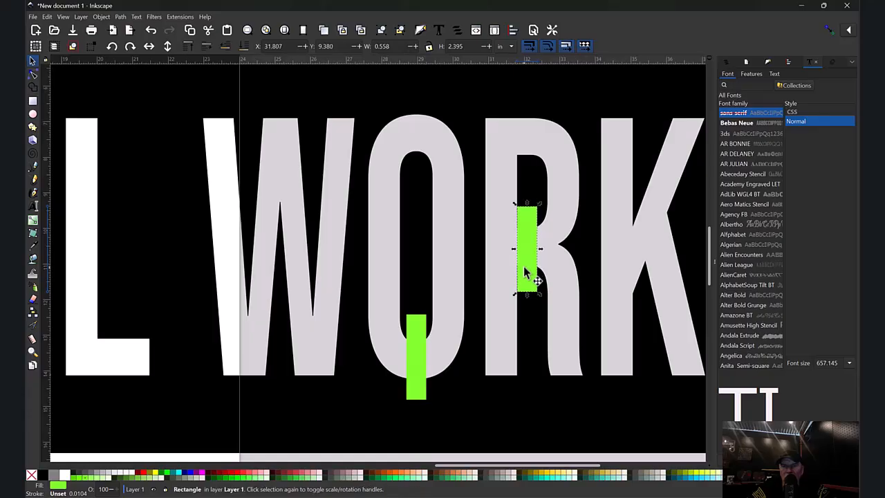
- Select all four green rectangles and combine them into a single path
key(Escape)
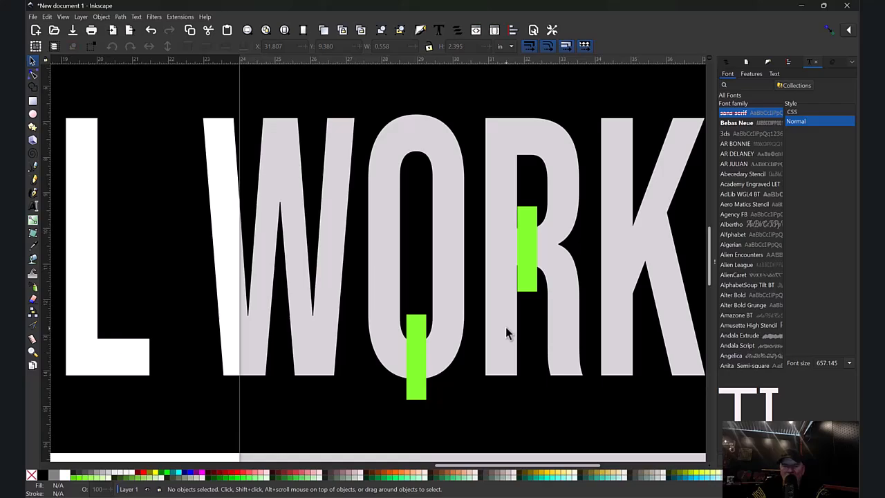
key(minus)
key(minus)
key(minus)
key(minus)
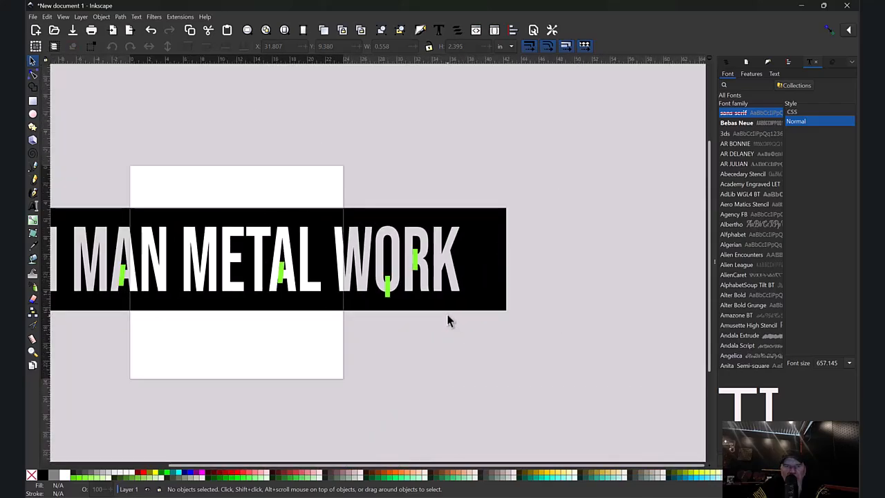
drag(469, 464, 359, 457)
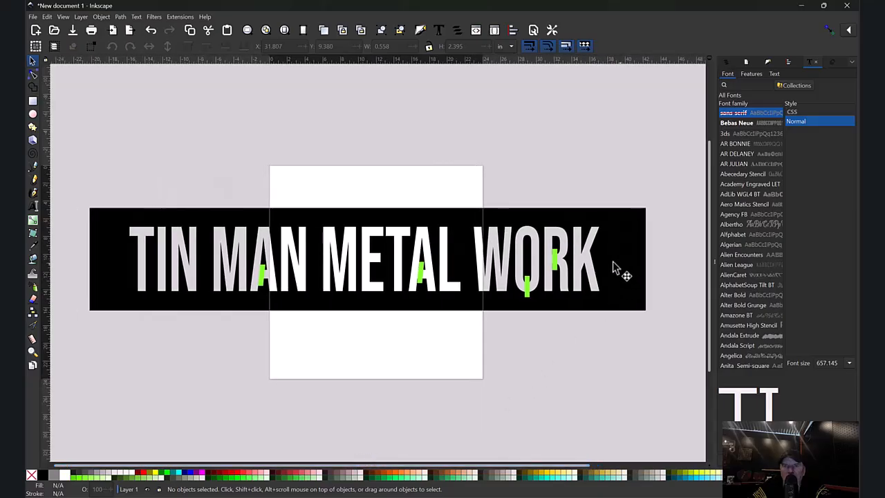
click(528, 285)
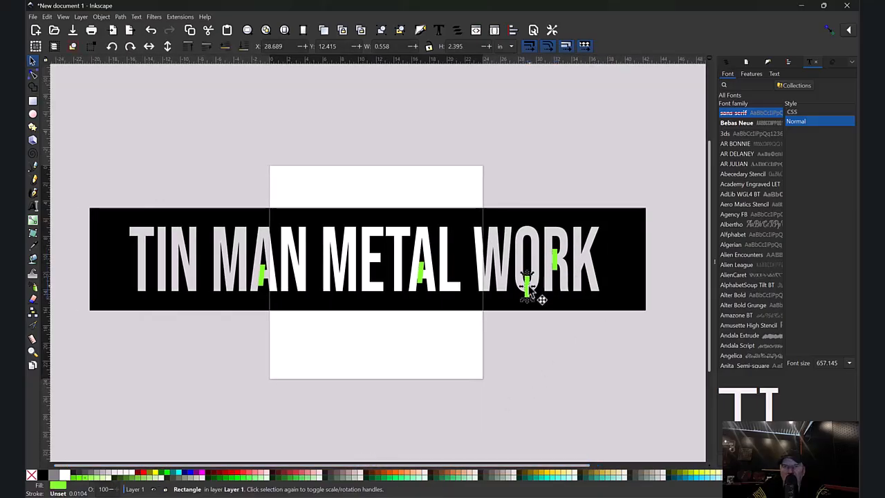
click(262, 278)
drag(676, 177, 229, 320)
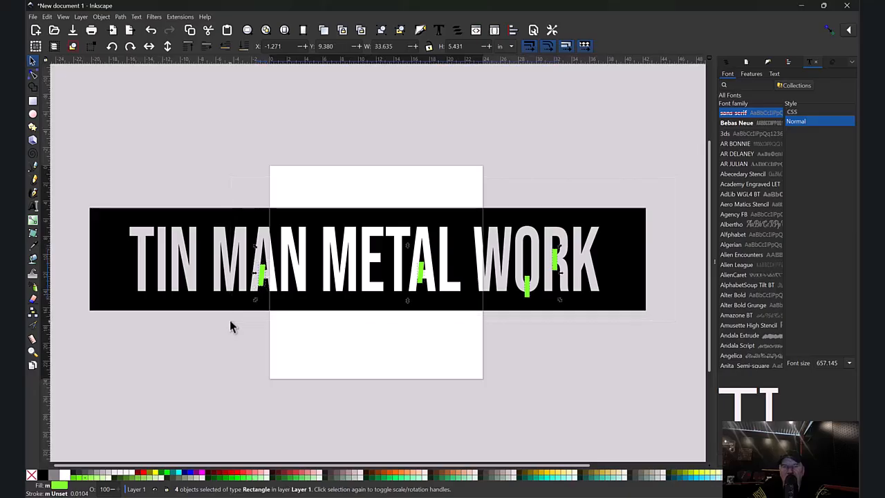
click(122, 17)
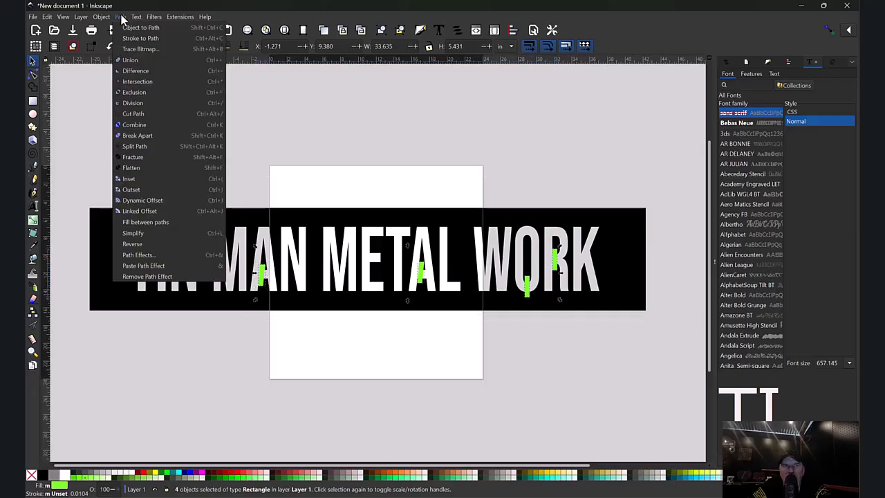
click(142, 125)
mouse_move(424, 278)
mouse_down()
mouse_move(402, 243)
mouse_move(351, 277)
mouse_move(456, 261)
mouse_move(394, 276)
mouse_move(439, 267)
mouse_move(414, 265)
mouse_up()
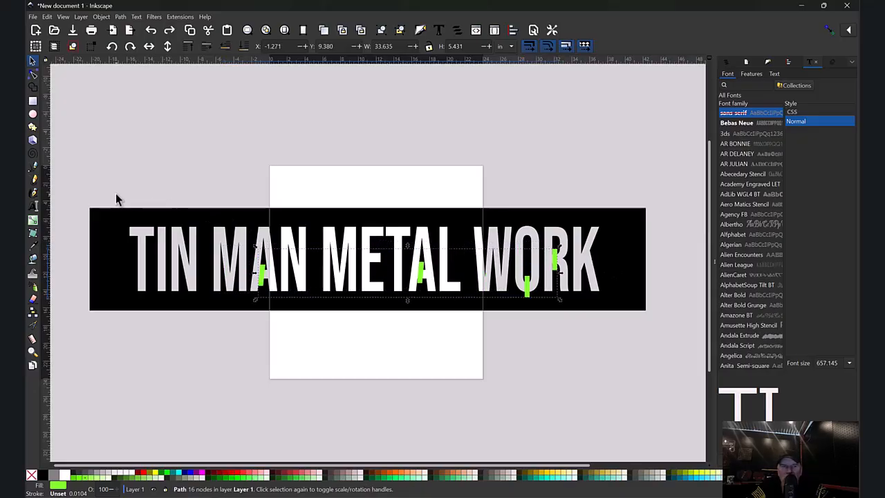
- Select the combined green path together with the black banner and union them
drag(75, 191, 675, 325)
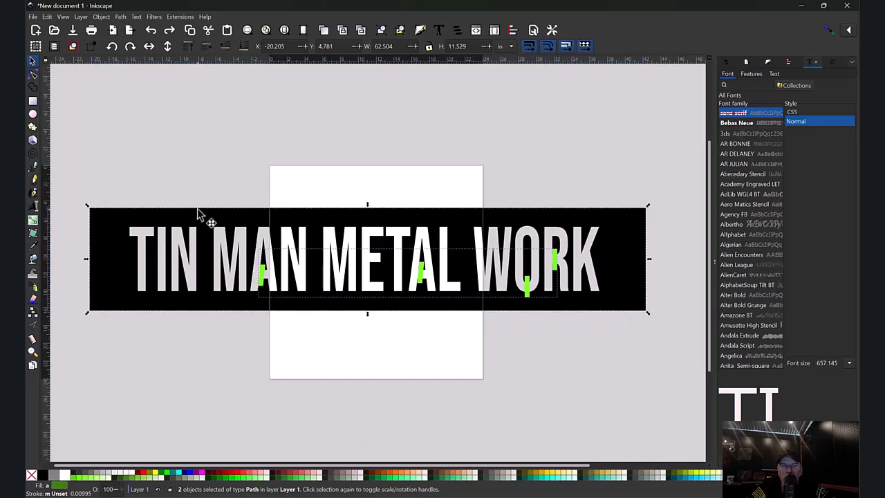
click(121, 17)
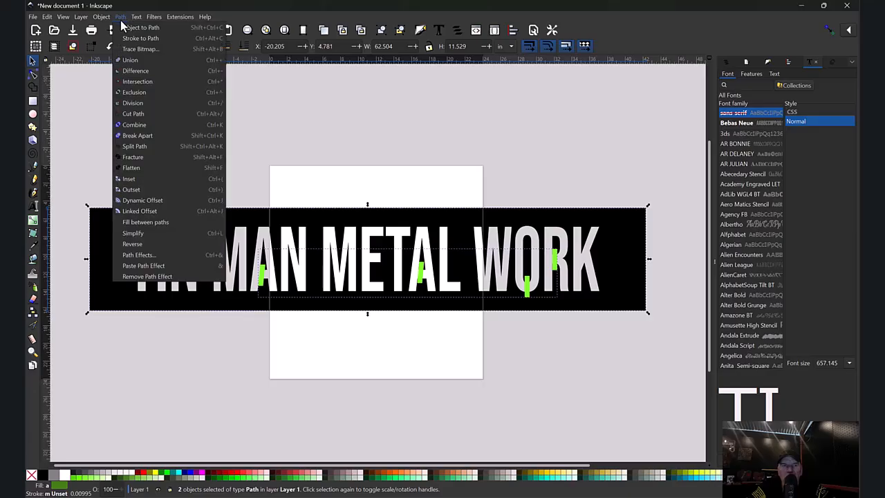
click(145, 60)
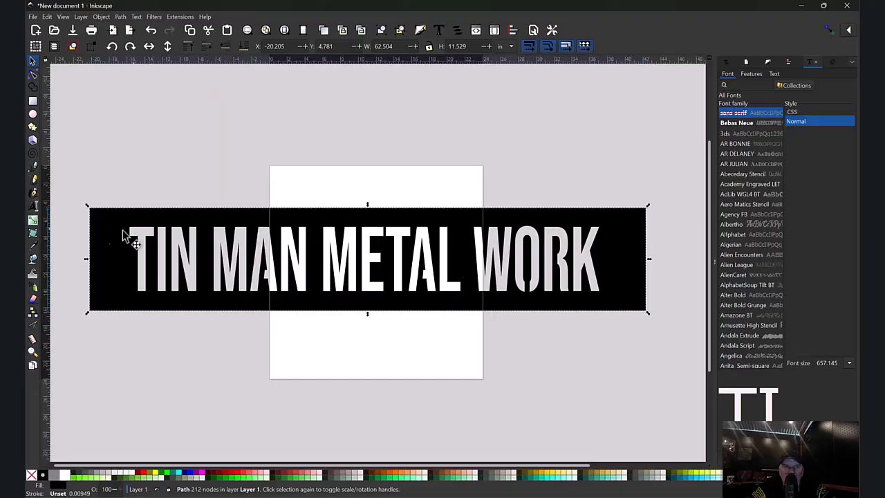
- Zoom in on MAN's A and delete the stray node on its left leg with the Node tool
click(32, 353)
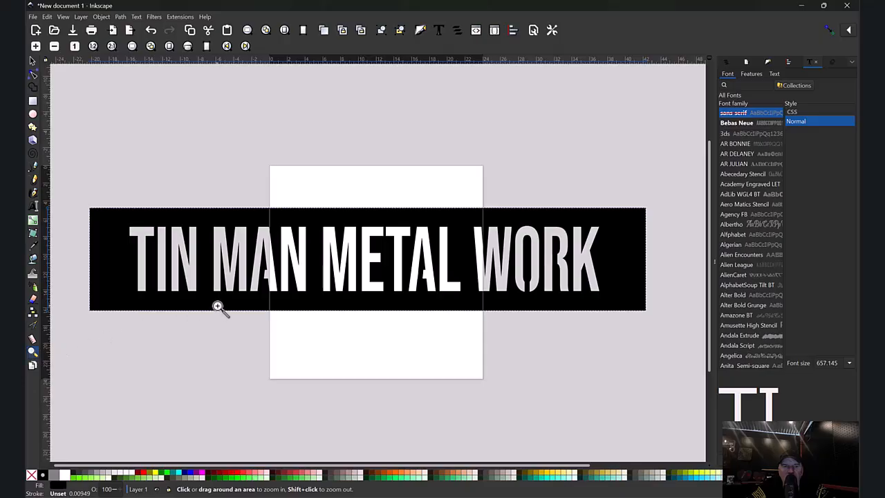
drag(217, 199, 313, 317)
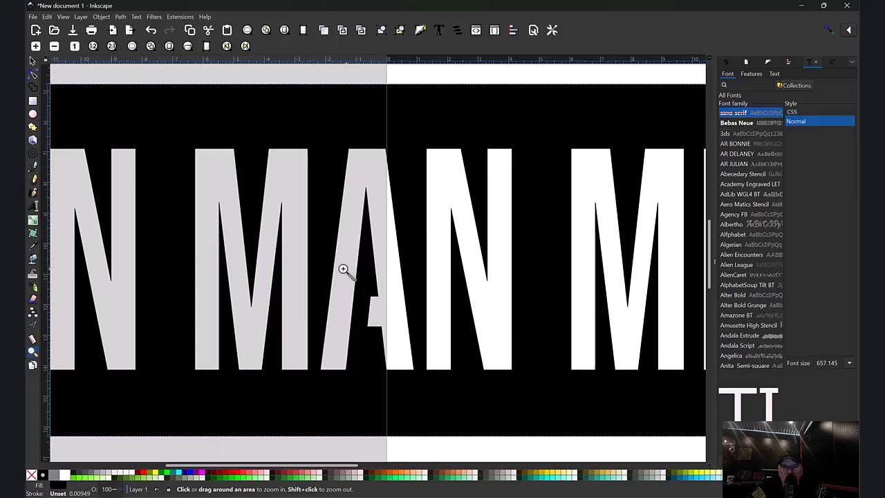
drag(347, 272, 371, 293)
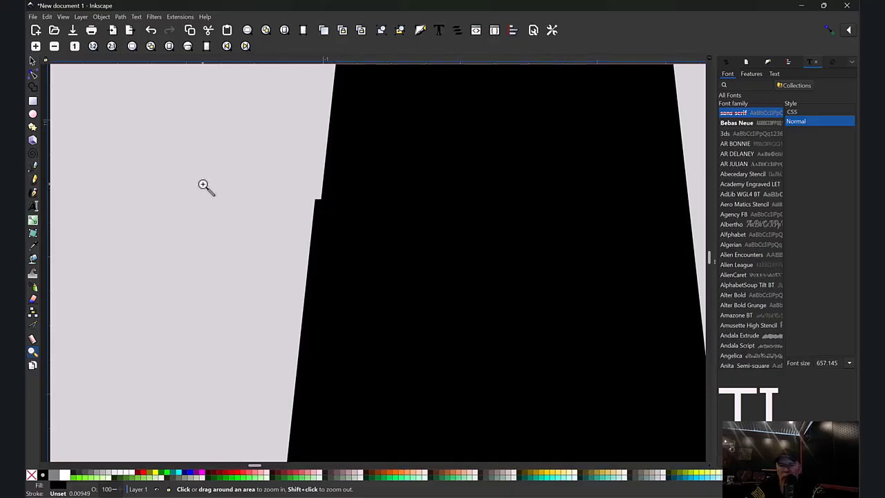
key(minus)
key(minus)
key(minus)
key(minus)
key(minus)
key(minus)
key(minus)
key(minus)
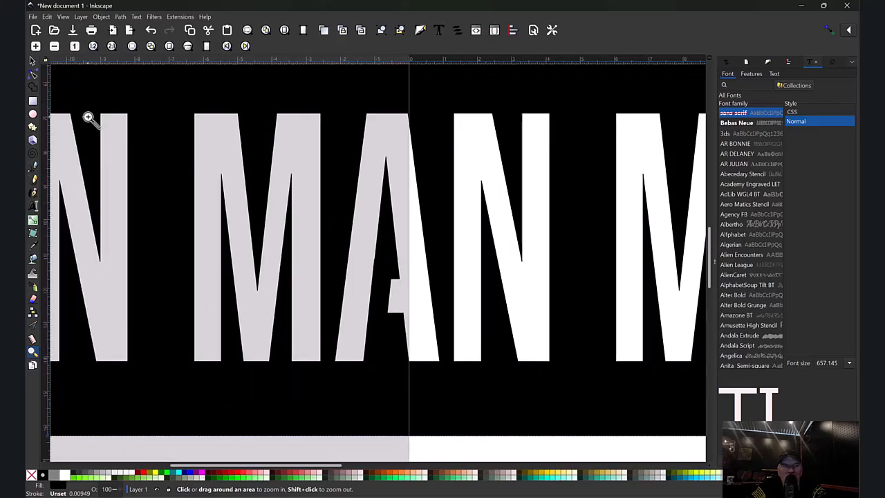
click(34, 76)
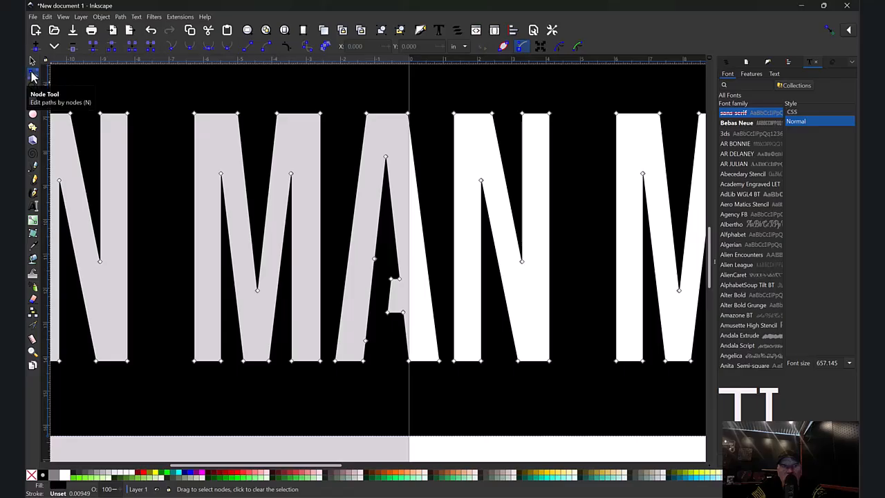
key(shift+alt+d)
key(Escape)
click(384, 262)
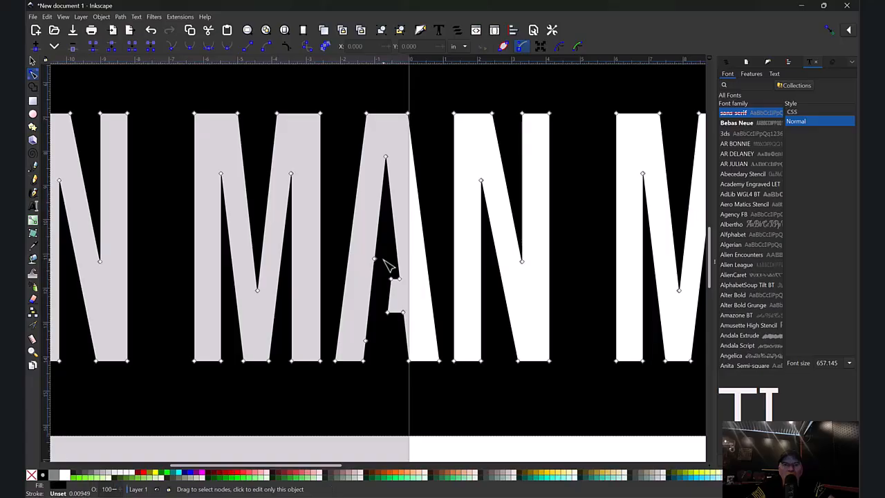
drag(363, 246, 386, 272)
key(Delete)
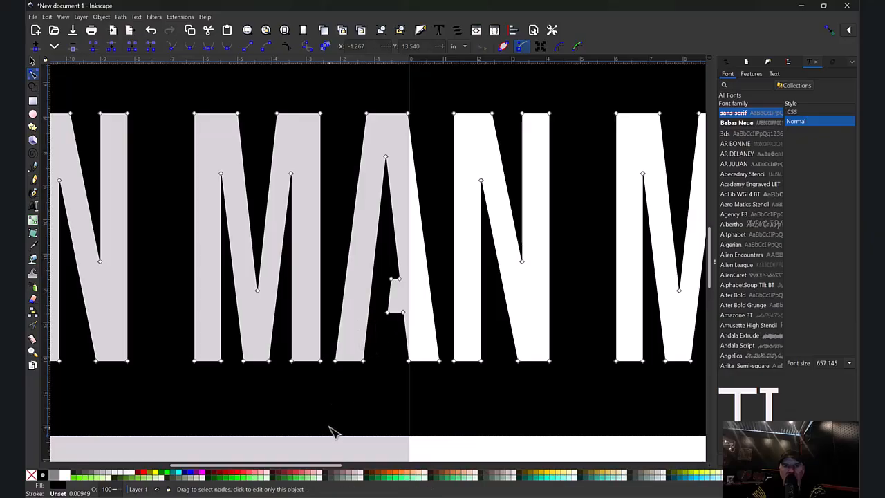
- Delete the stray node inside the A of METAL
drag(332, 465, 473, 465)
drag(419, 234, 441, 298)
key(Delete)
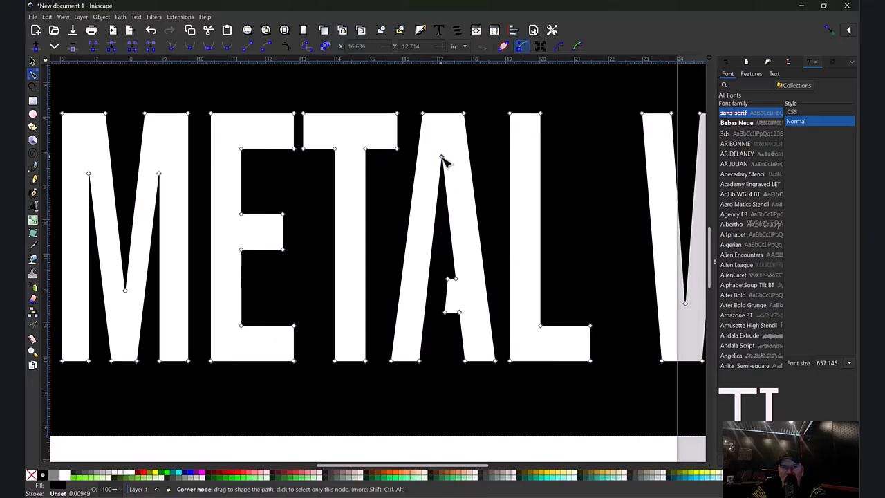
- Inspect the nodes of the WORK letters for leftover artifacts
click(419, 361)
drag(359, 465, 479, 470)
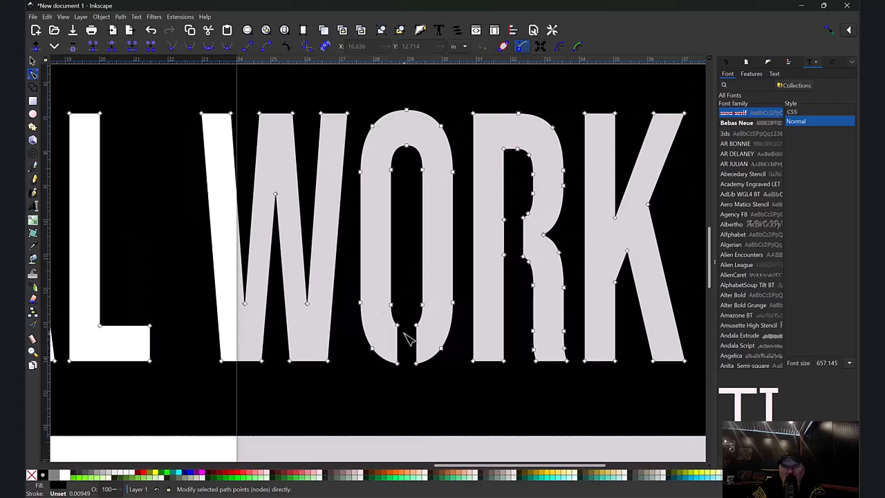
click(490, 296)
click(513, 277)
click(495, 255)
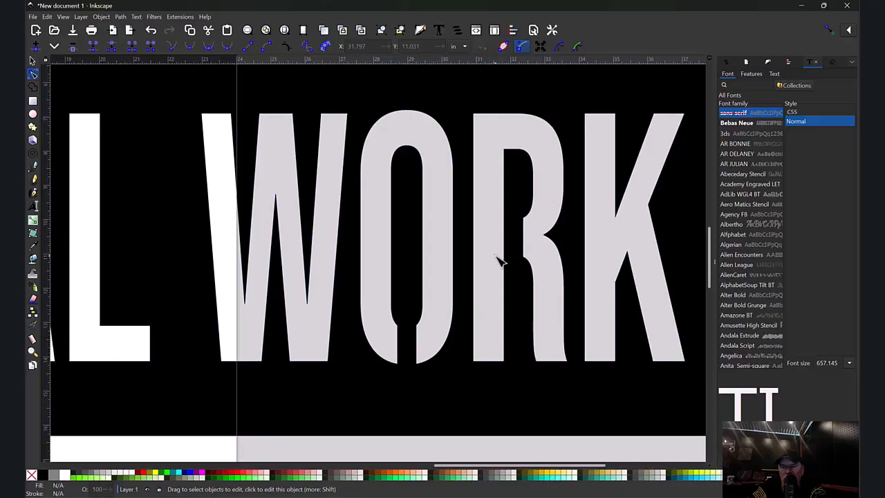
- Zoom out and move the finished banner to the right on the canvas
key(minus)
key(minus)
key(minus)
key(minus)
key(minus)
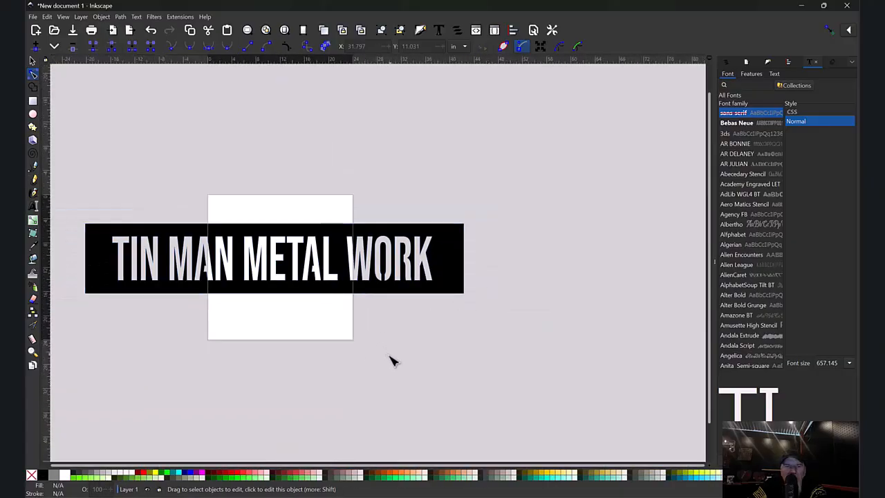
drag(382, 466, 303, 465)
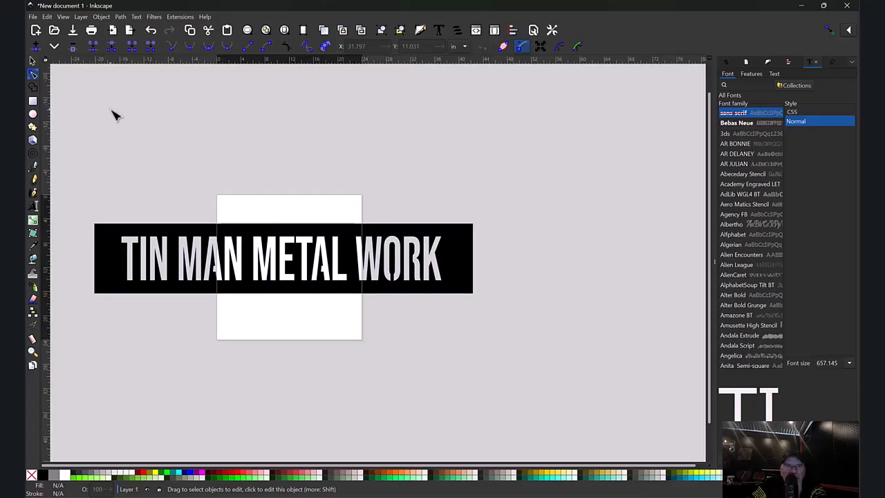
click(32, 62)
drag(352, 273, 448, 276)
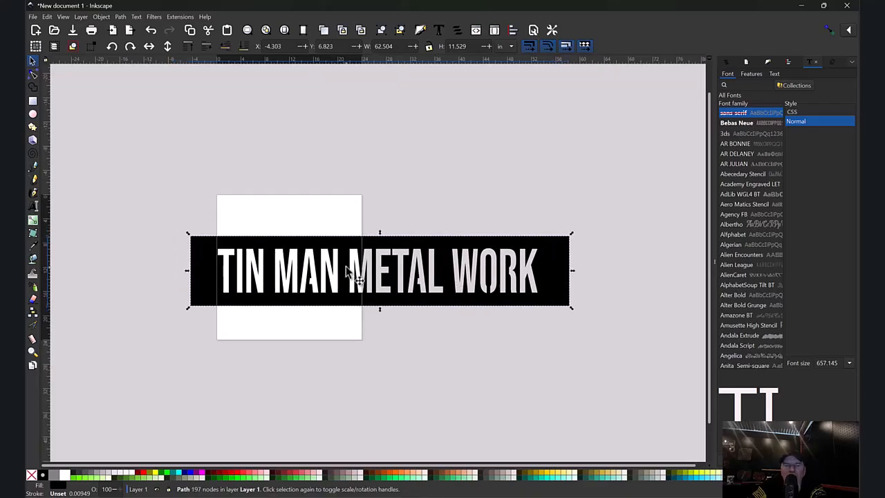